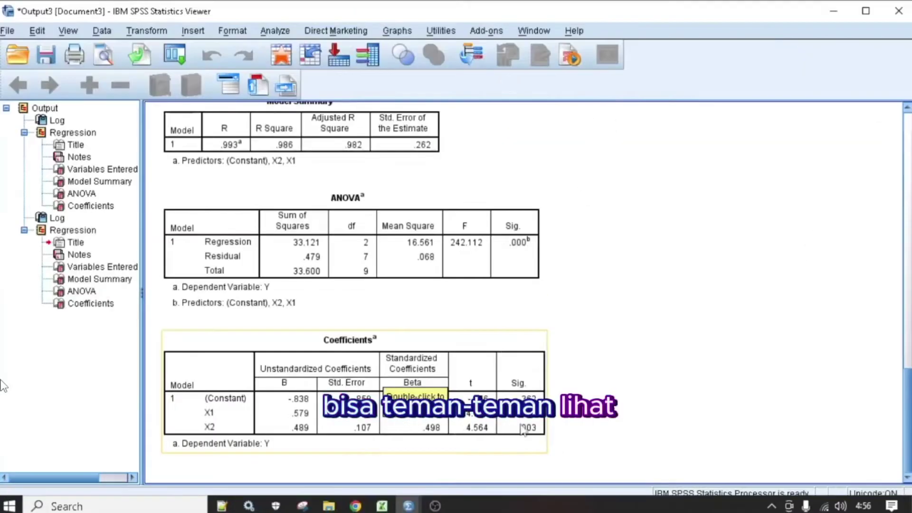
Step: Compare the coefficients tables of the two regression outputs
scroll(527, 422, "up", 5)
scroll(523, 380, "up", 5)
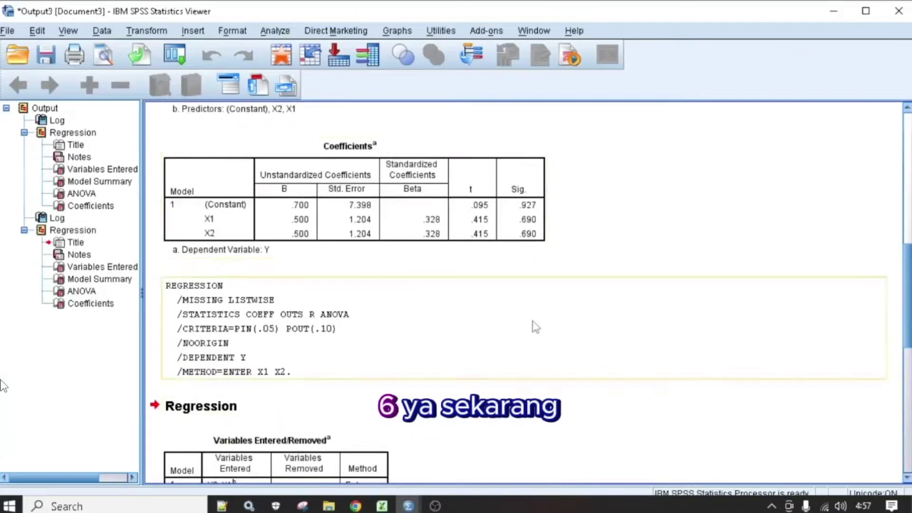
scroll(527, 370, "down", 9)
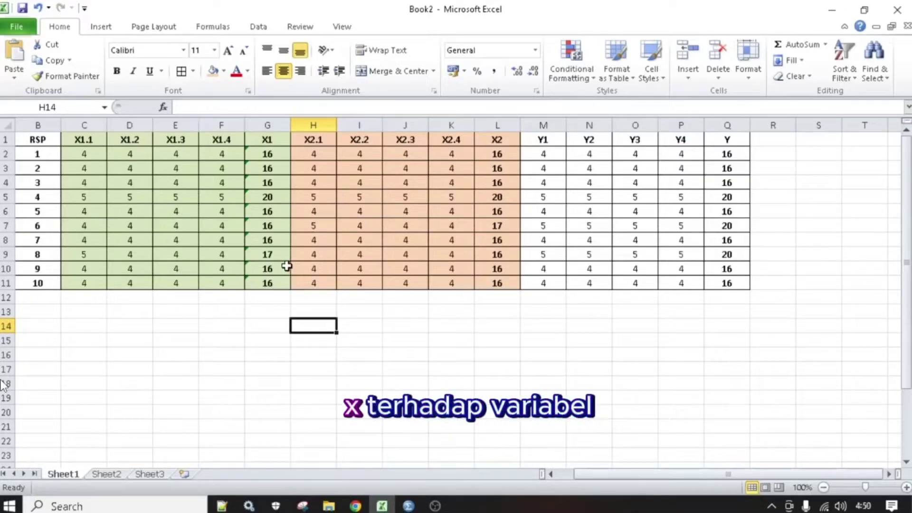
Step: Review the respondent column and the X1, X2 and Y questionnaire scores in the worksheet
left_click(355, 312)
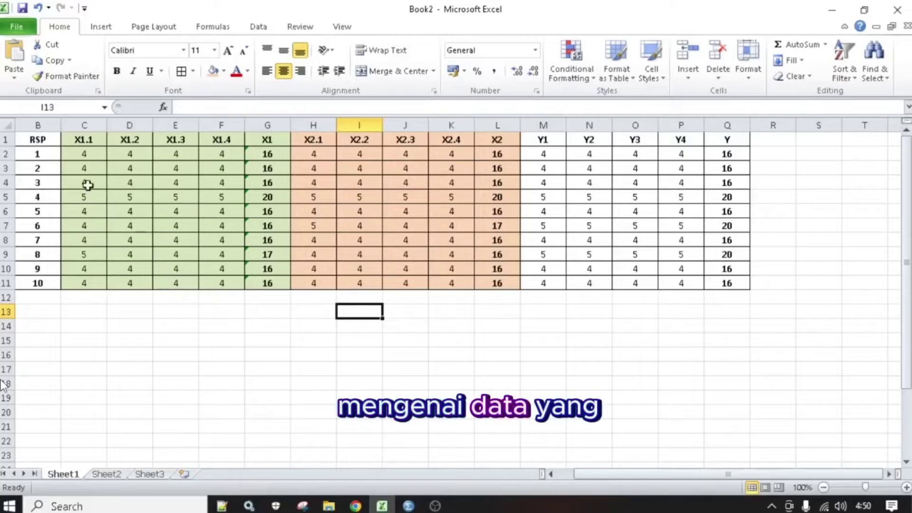
left_click_drag(53, 137, 48, 283)
left_click(144, 339)
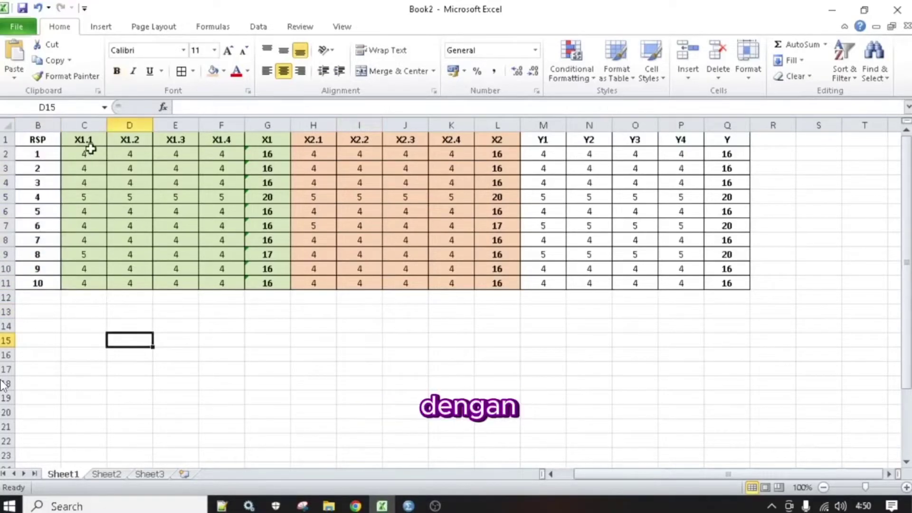
left_click_drag(86, 137, 725, 281)
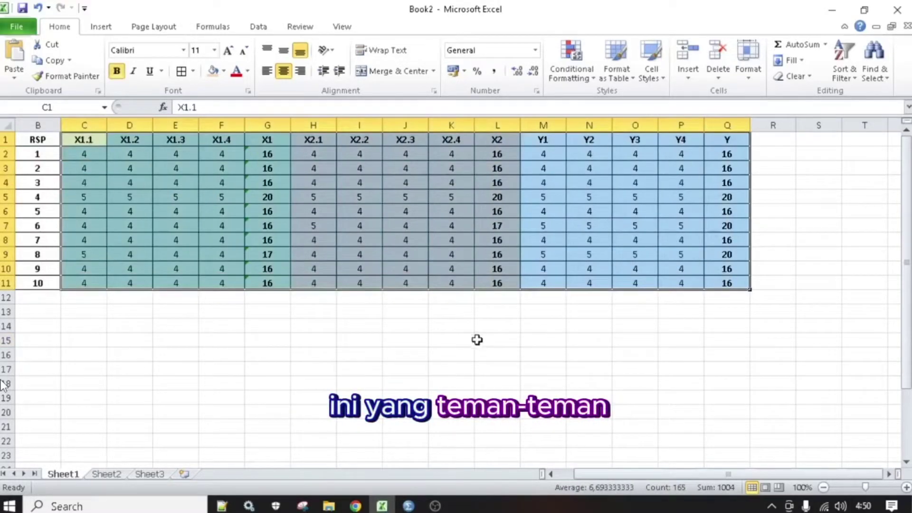
left_click(407, 342)
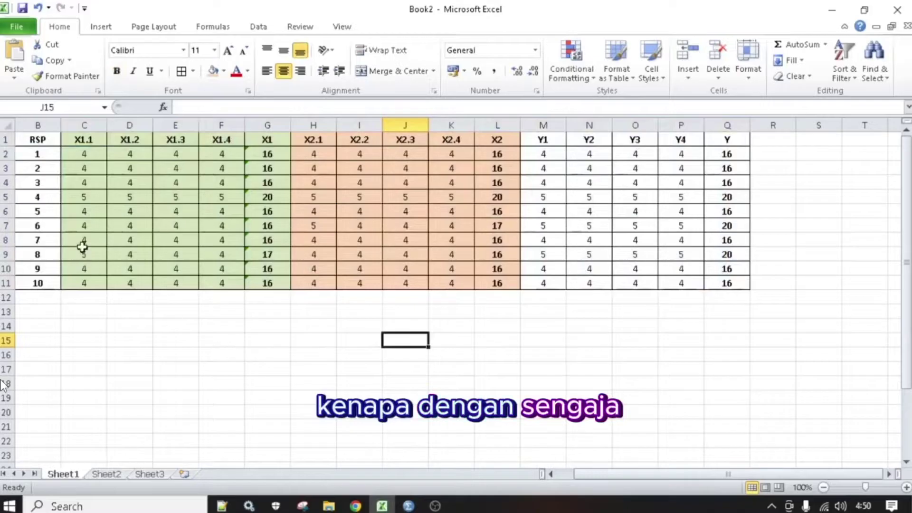
left_click_drag(44, 140, 46, 281)
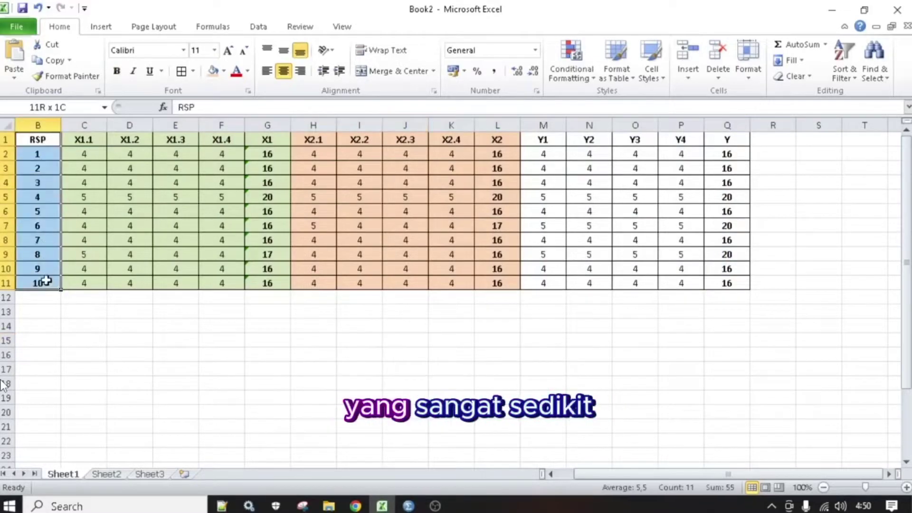
left_click(199, 339)
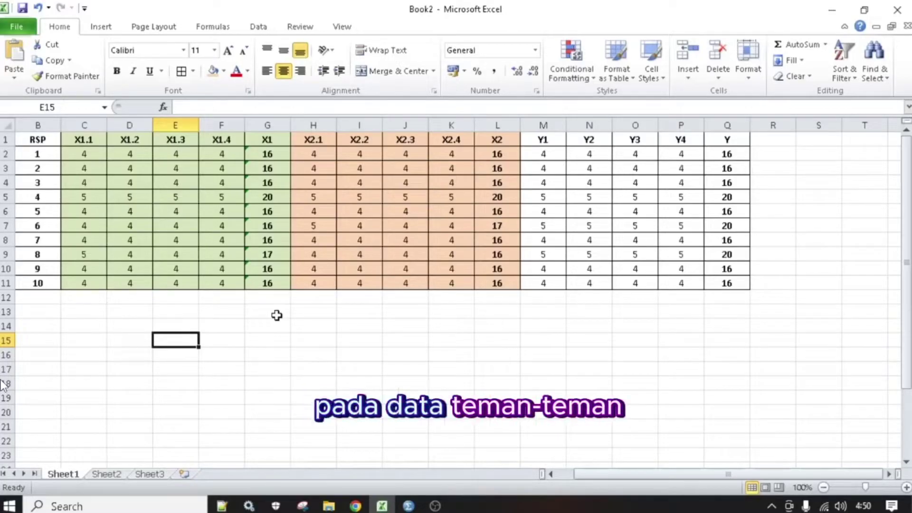
Step: Switch to SPSS to check the prepared variables and the empty data grid, then return to the Excel workbook
left_click(404, 503)
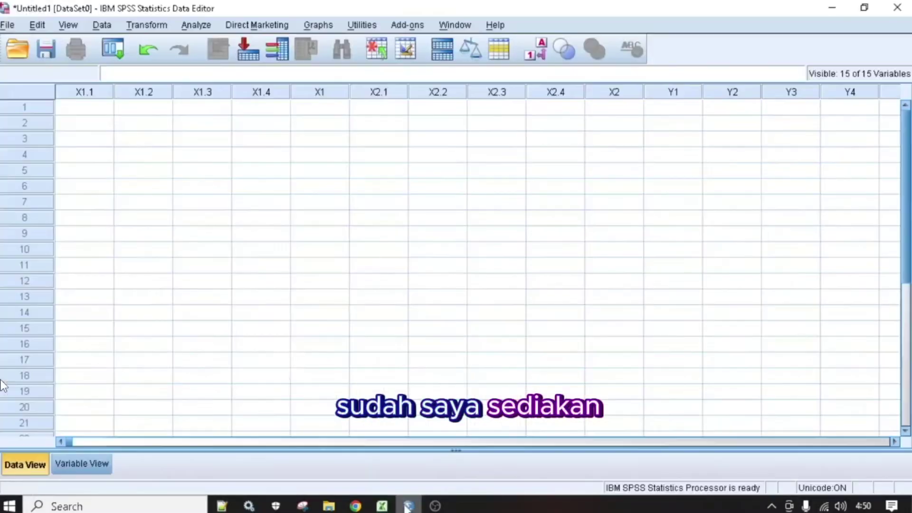
left_click(92, 463)
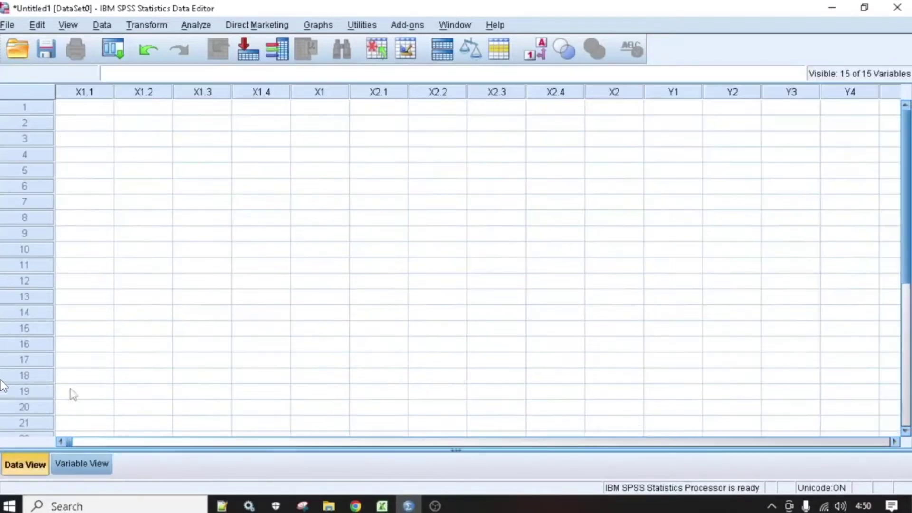
left_click(35, 466)
key("alt+Tab")
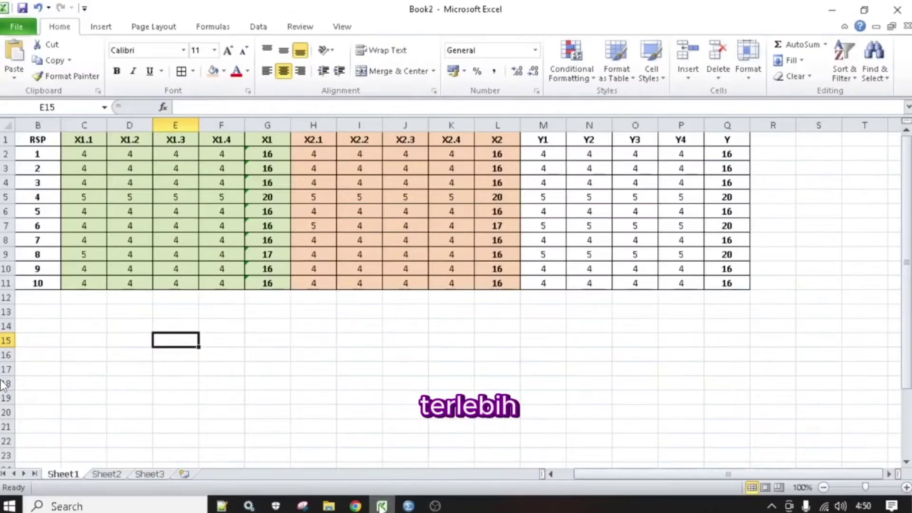
Step: Copy the scores in C2:Q11 without headers and paste them into the SPSS data grid, starting at case 1 of X1.1
left_click(281, 340)
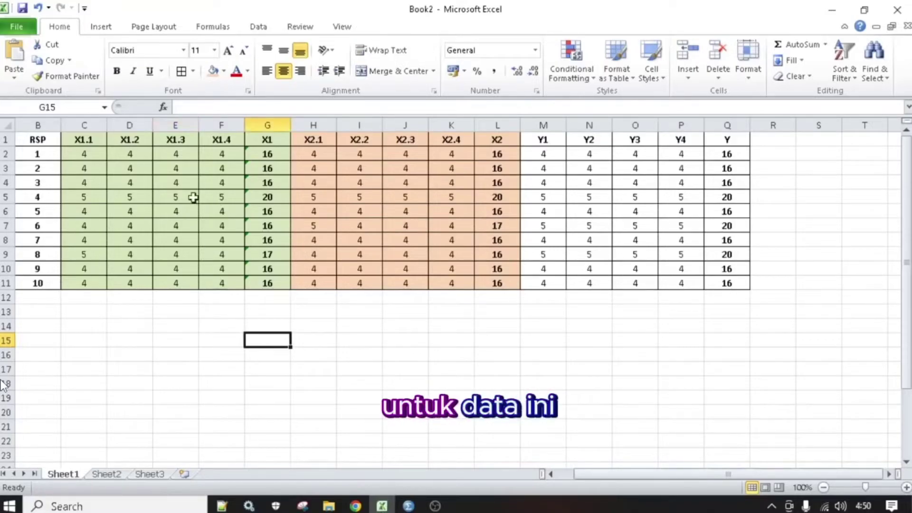
left_click_drag(88, 152, 727, 281)
key("ctrl+c")
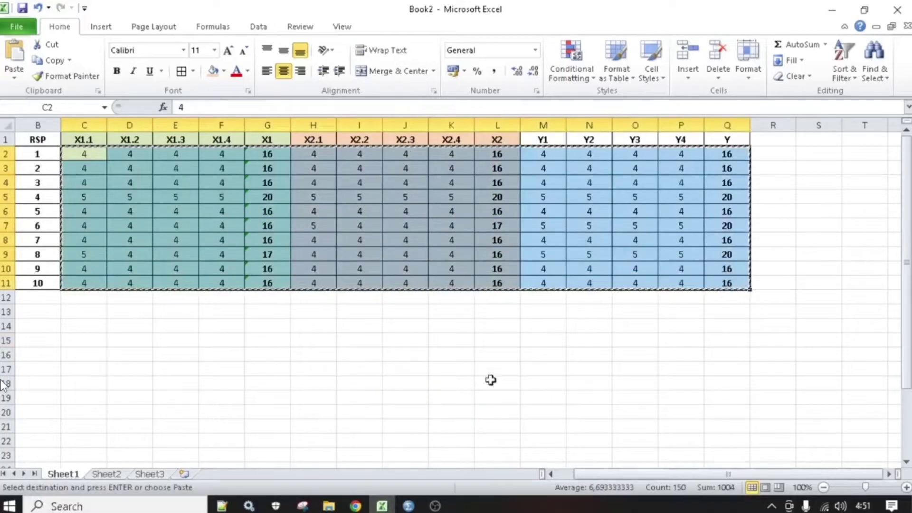
left_click(408, 506)
left_click(91, 108)
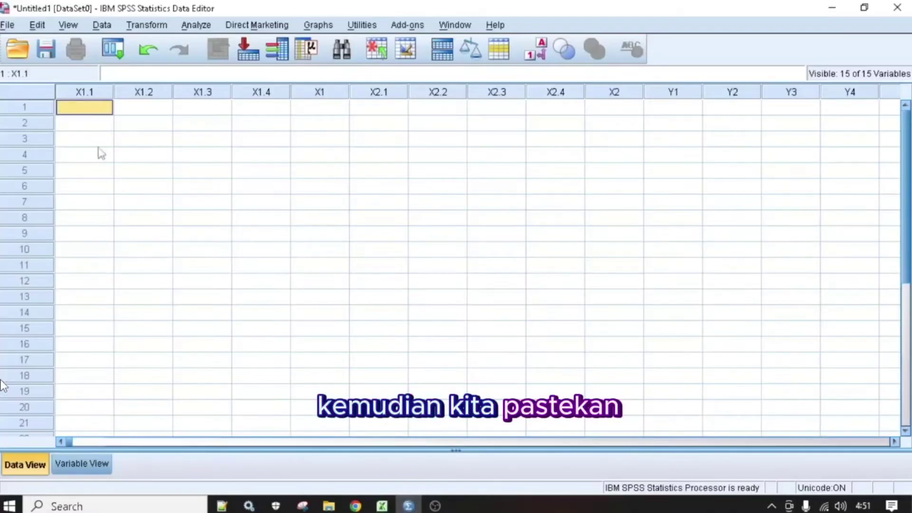
key("ctrl+v")
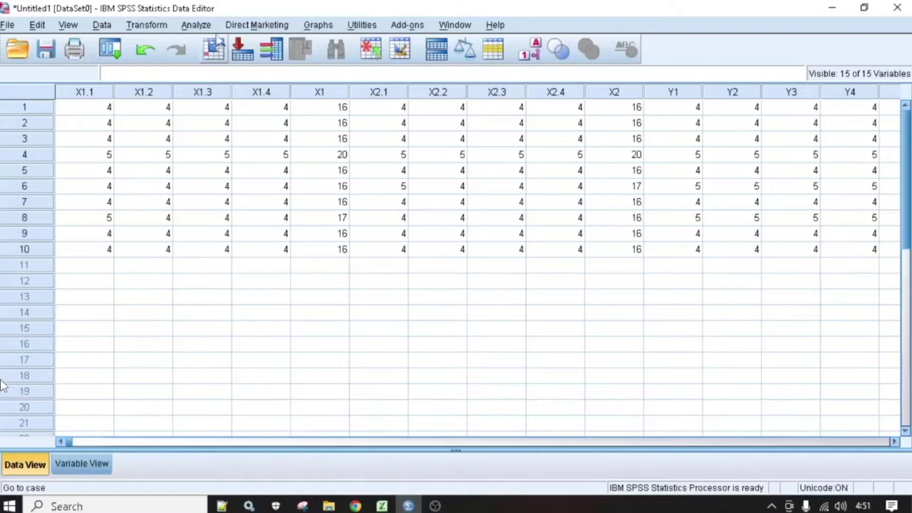
Step: Run a linear regression with X1 and X2 as independent variables and Y as the dependent variable
left_click(205, 25)
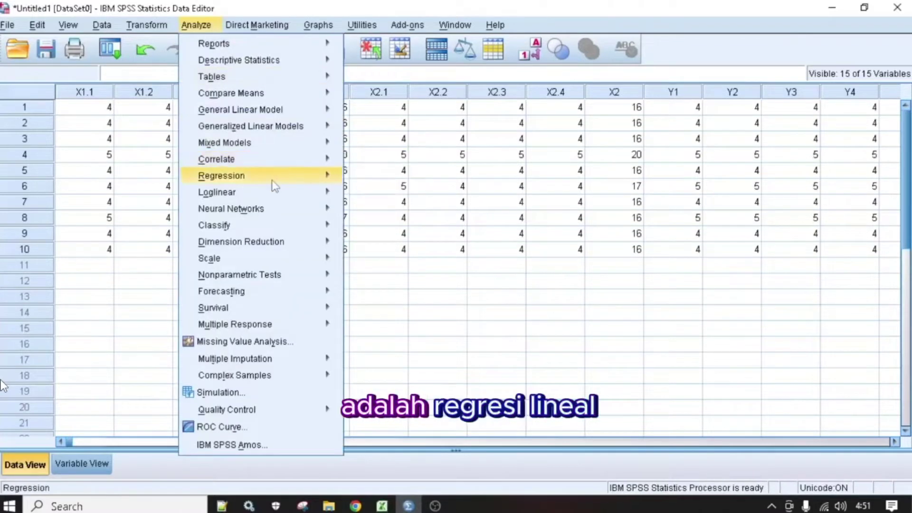
mouse_move(285, 179)
left_click(373, 197)
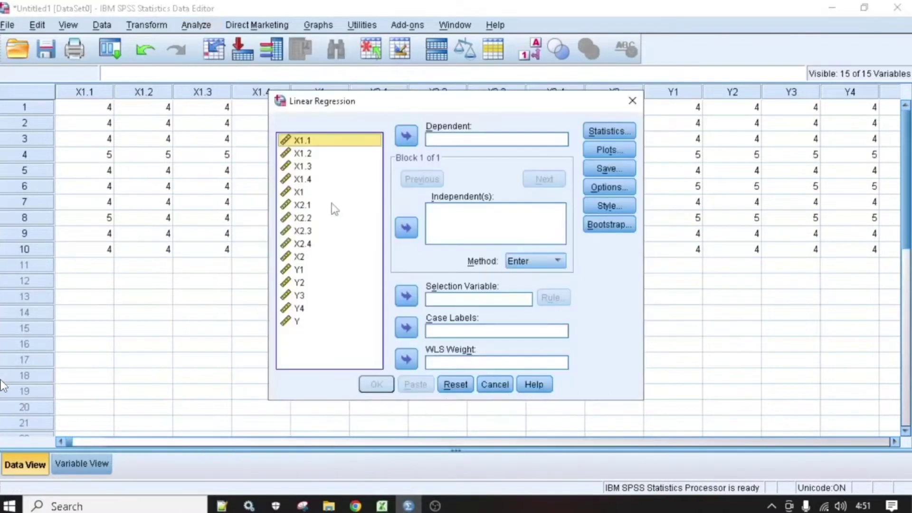
left_click(304, 191)
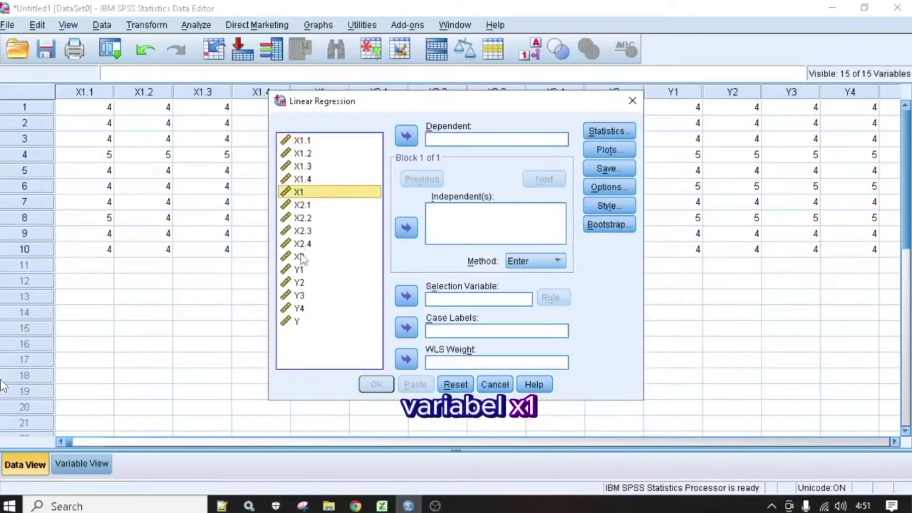
left_click(300, 257, "ctrl")
left_click(406, 228)
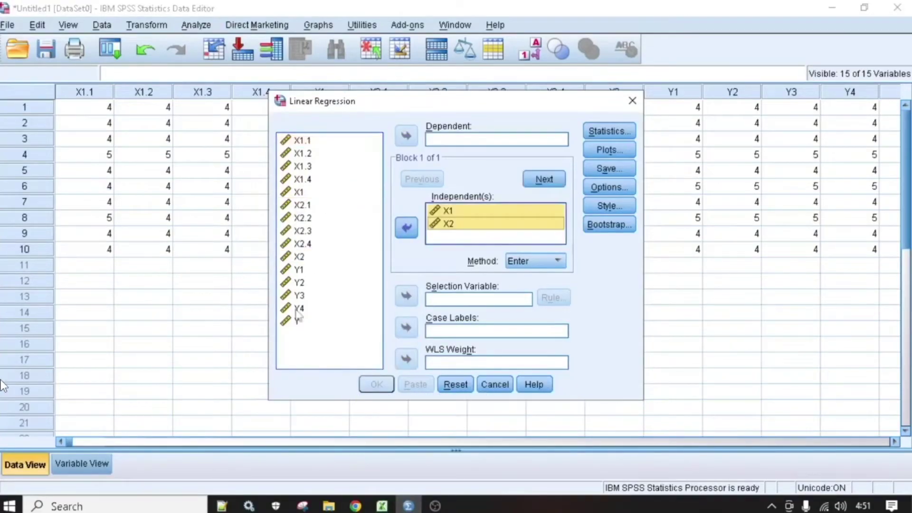
left_click(299, 321)
left_click(406, 136)
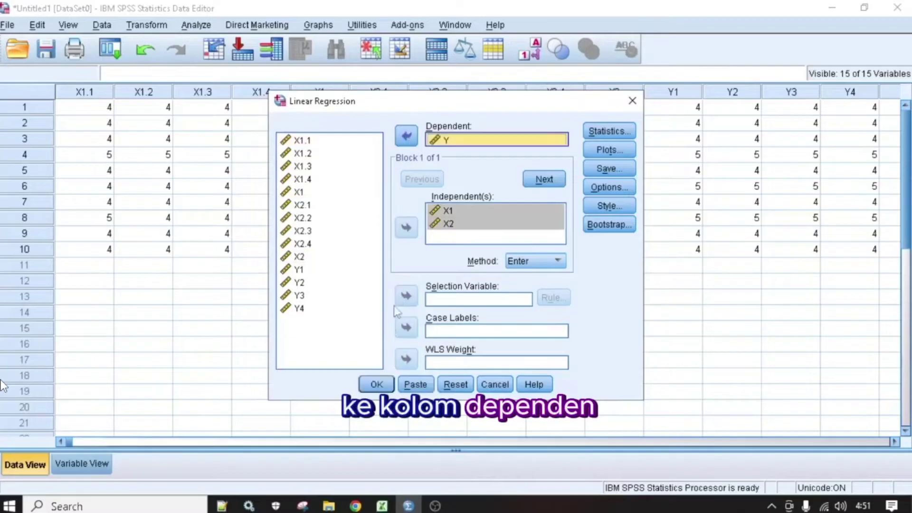
left_click(375, 384)
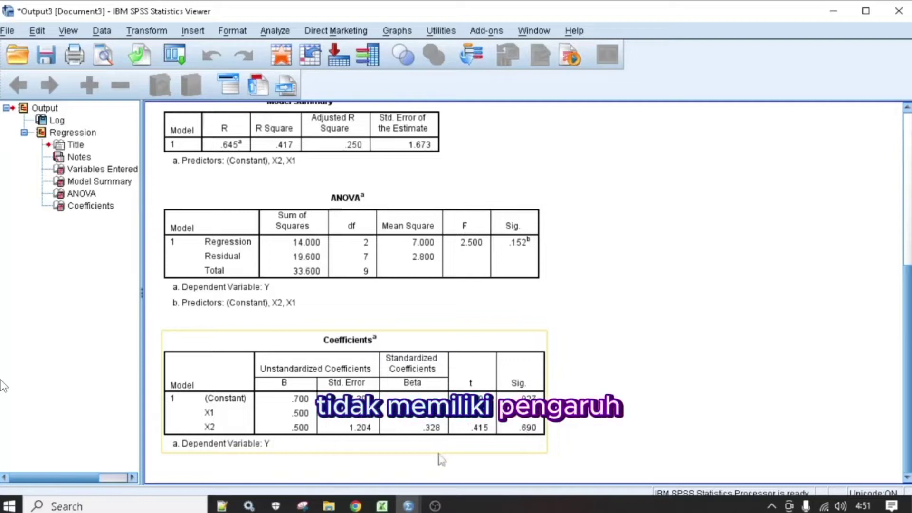
Step: Switch back to the Excel workbook and cancel the pending copy of the data range
key("alt+Tab")
left_click(478, 374)
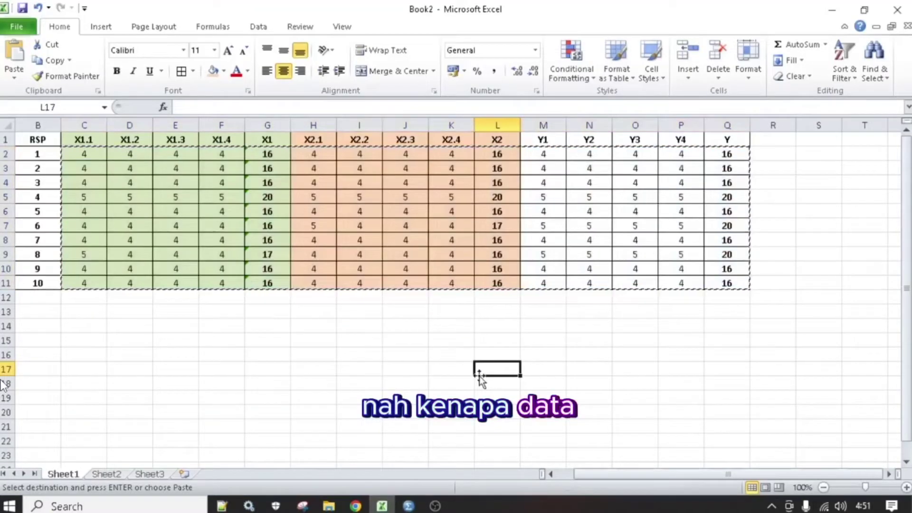
key("Escape")
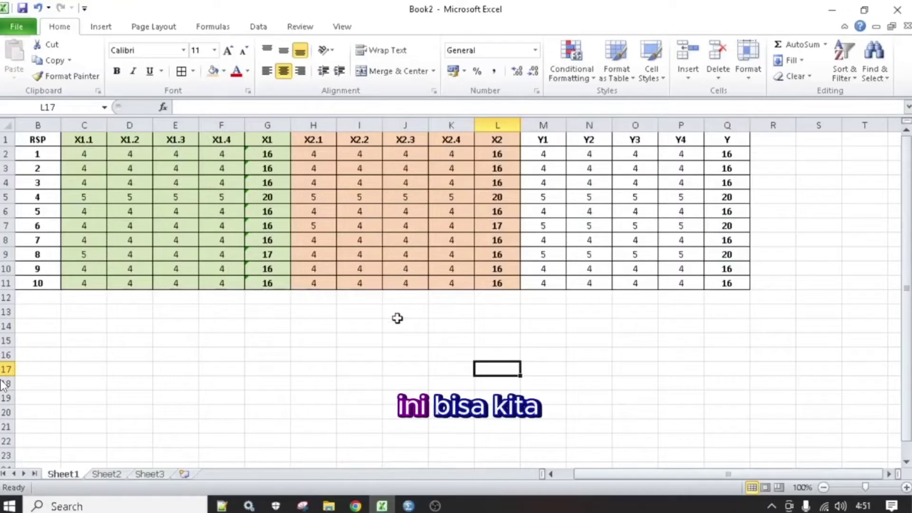
left_click(393, 337)
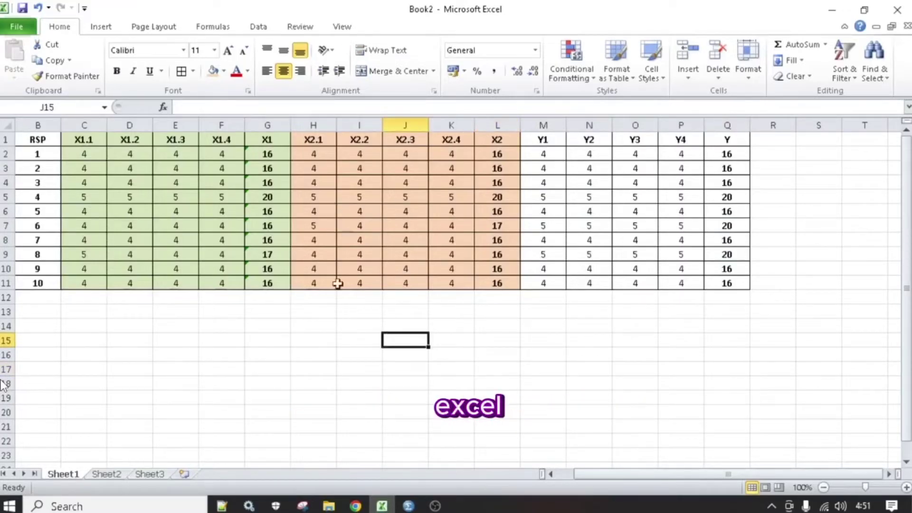
left_click(286, 334)
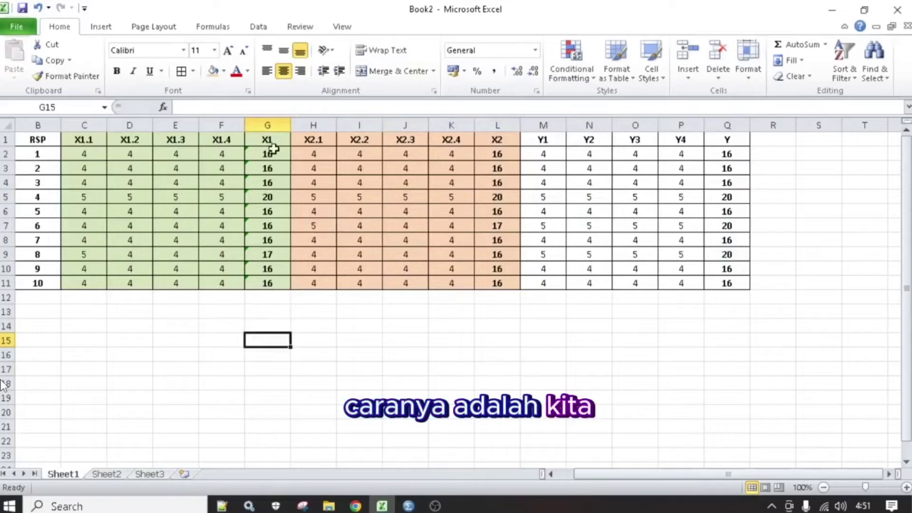
Step: Insert a 3-D area chart of the X1, X2 and Y totals in G2:G11, L2:L11 and Q2:Q11
left_click_drag(273, 149, 280, 284)
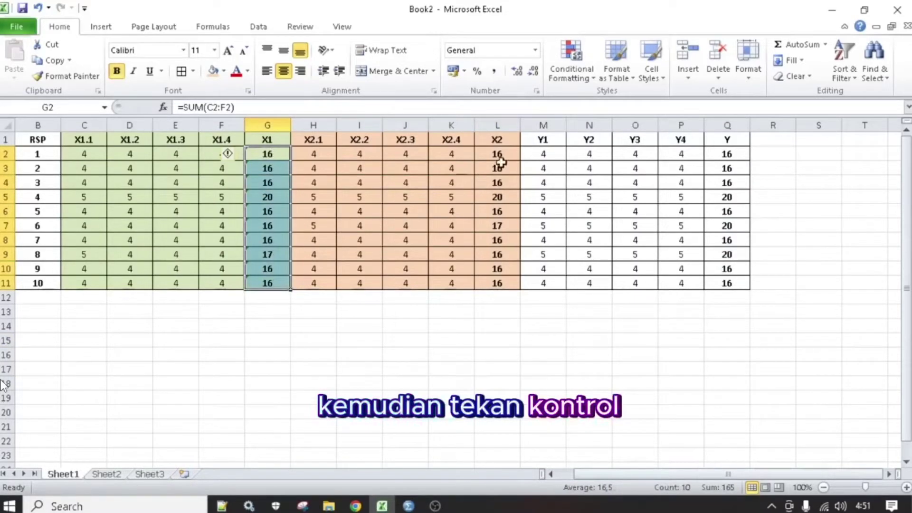
left_click_drag(500, 157, 501, 283, "ctrl")
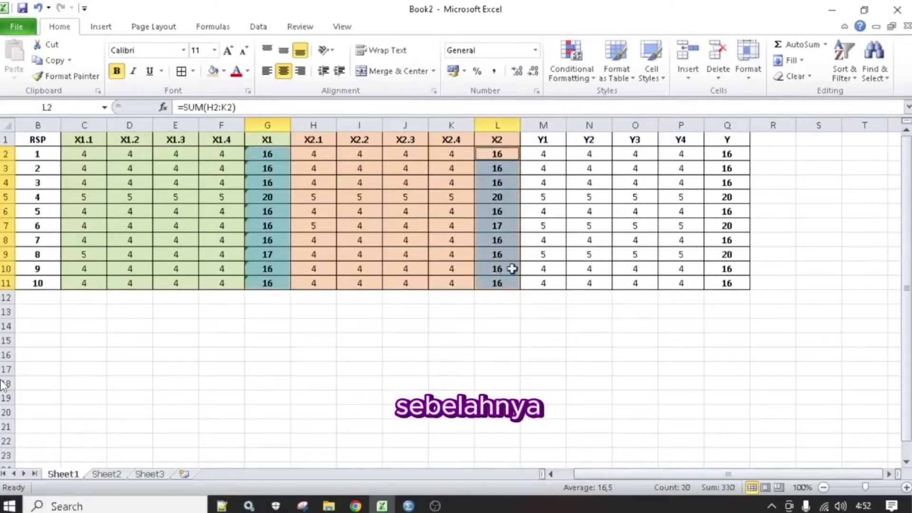
left_click_drag(727, 153, 727, 282, "ctrl")
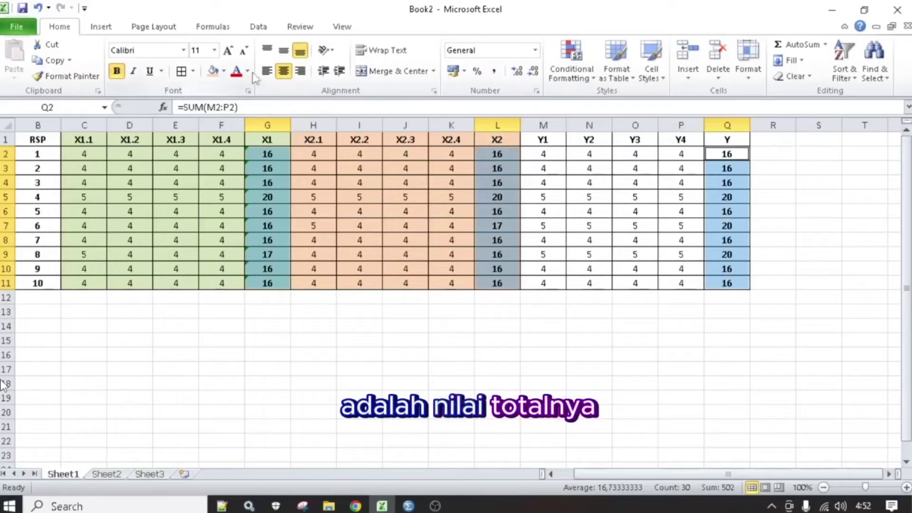
left_click(95, 29)
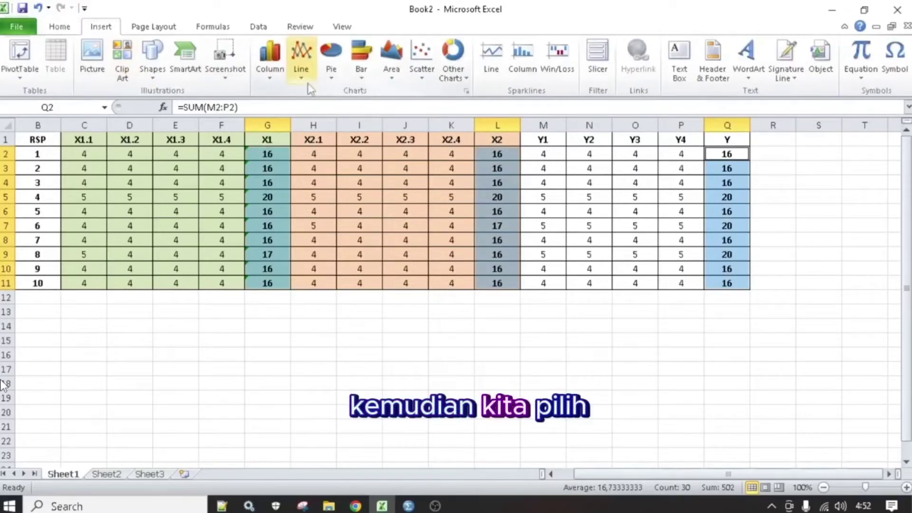
left_click(401, 81)
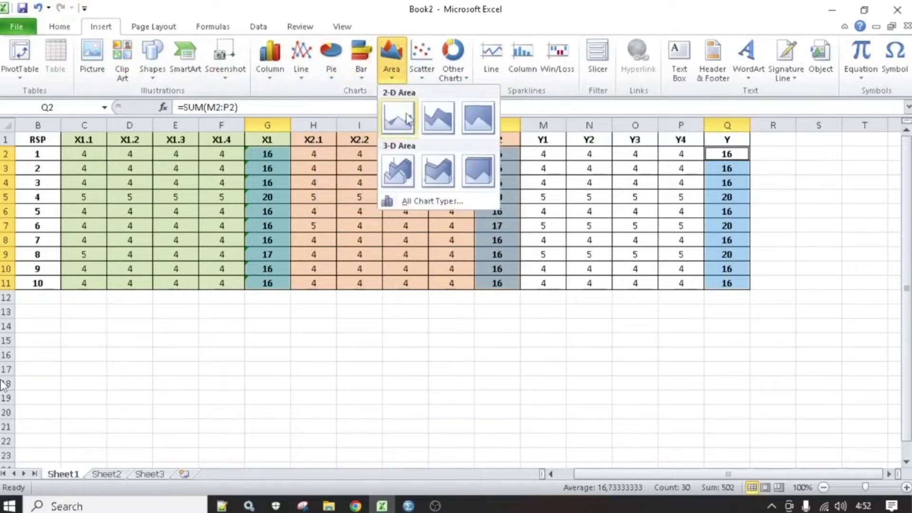
left_click(401, 175)
left_click_drag(520, 214, 580, 215)
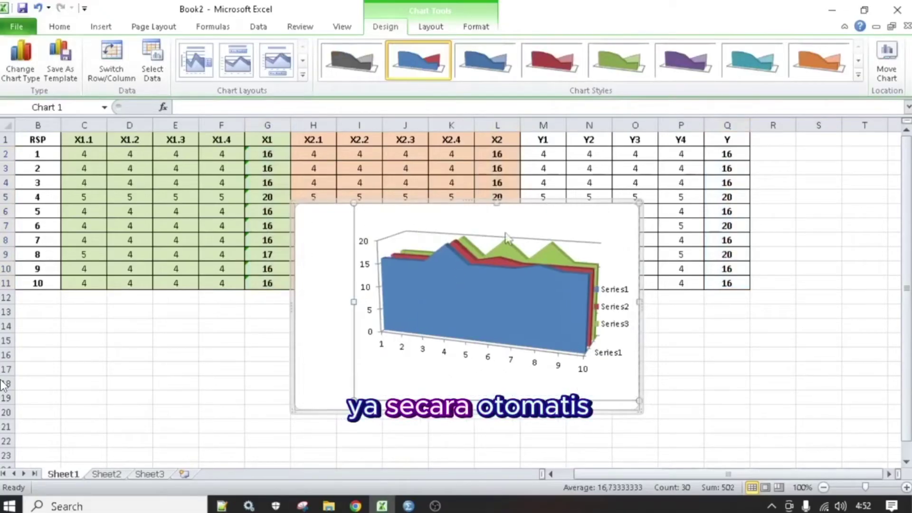
key("ctrl+z")
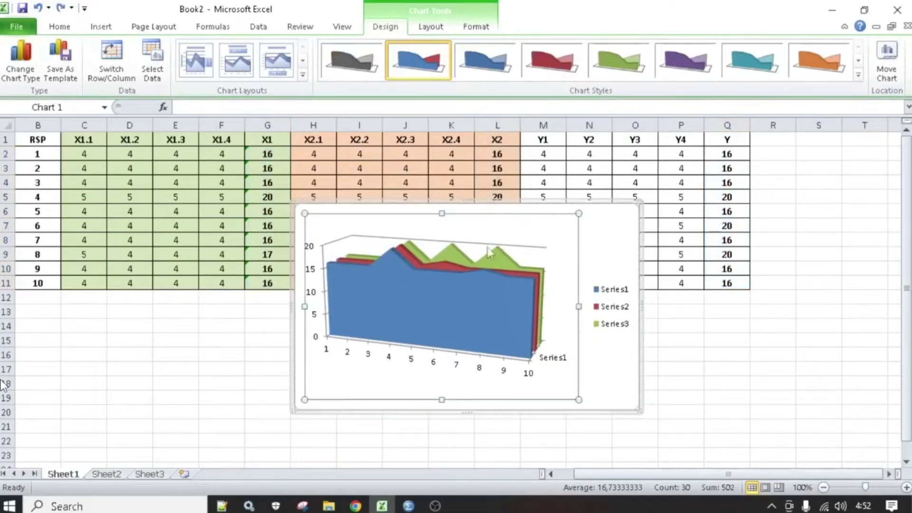
Step: Open the chart's data source settings and rename the first series, holding the G2:G11 totals, as X1
right_click(544, 235)
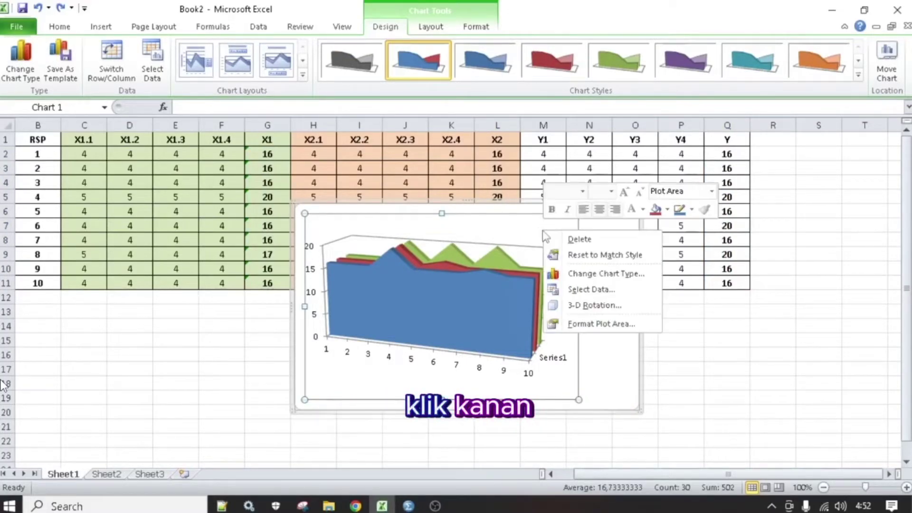
left_click(568, 291)
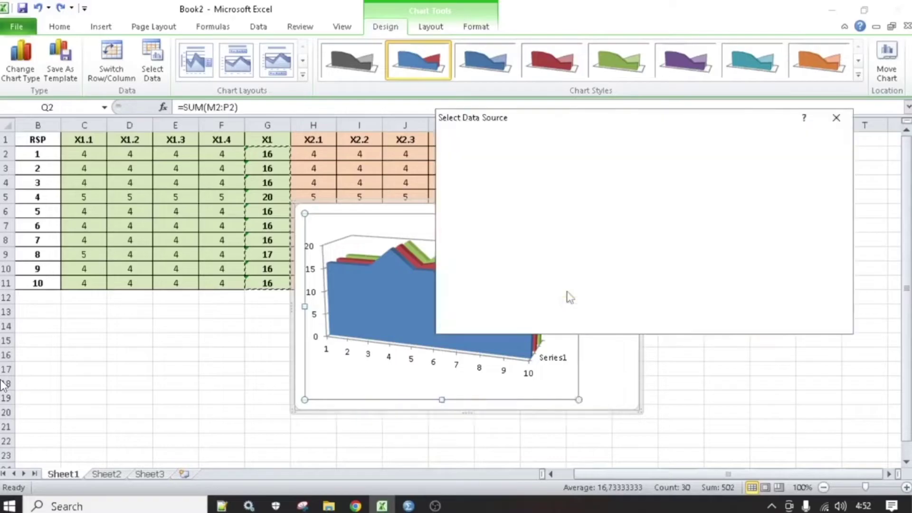
left_click(474, 239)
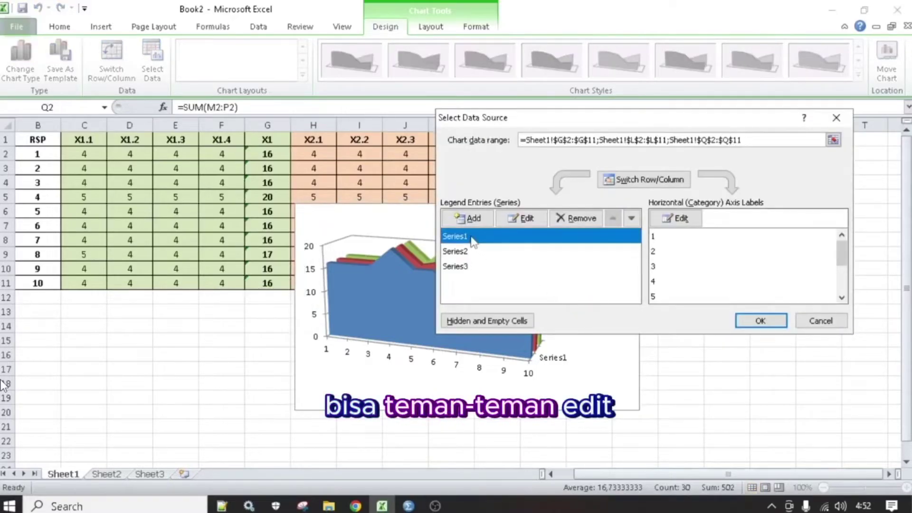
left_click(536, 227)
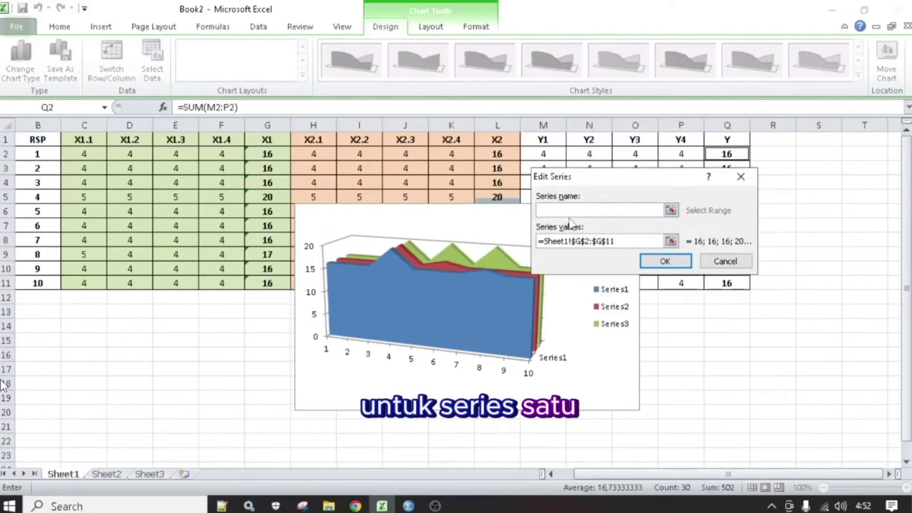
type("X1")
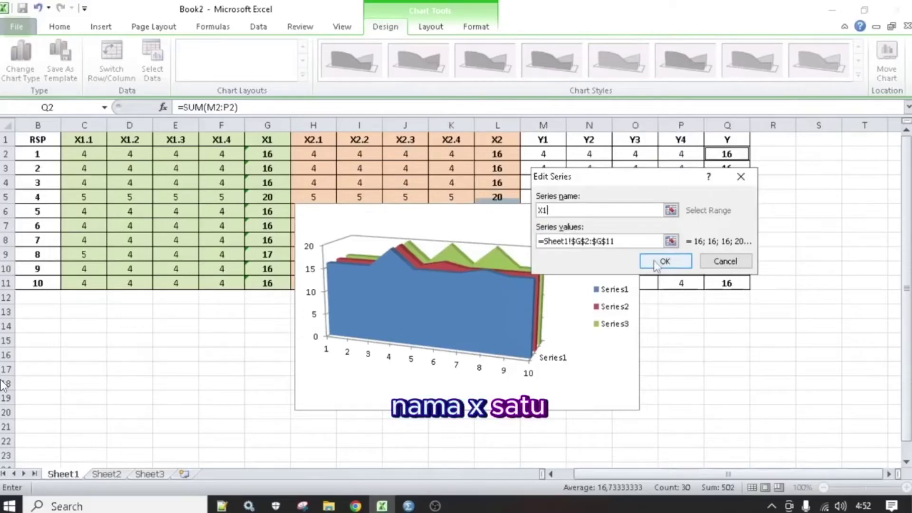
left_click(658, 263)
Step: Rename the second chart series as X2 and the third as Y, then apply the data source changes
left_click(470, 251)
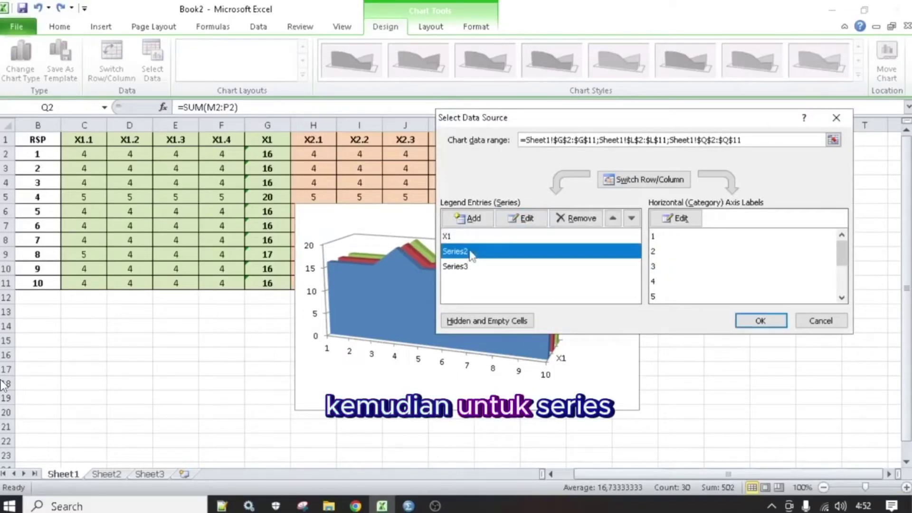
left_click(522, 218)
type("X2")
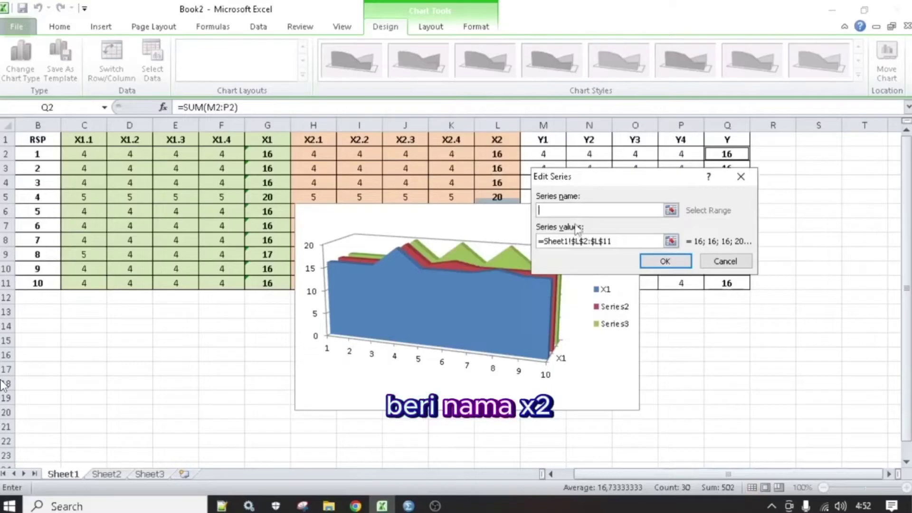
left_click(664, 260)
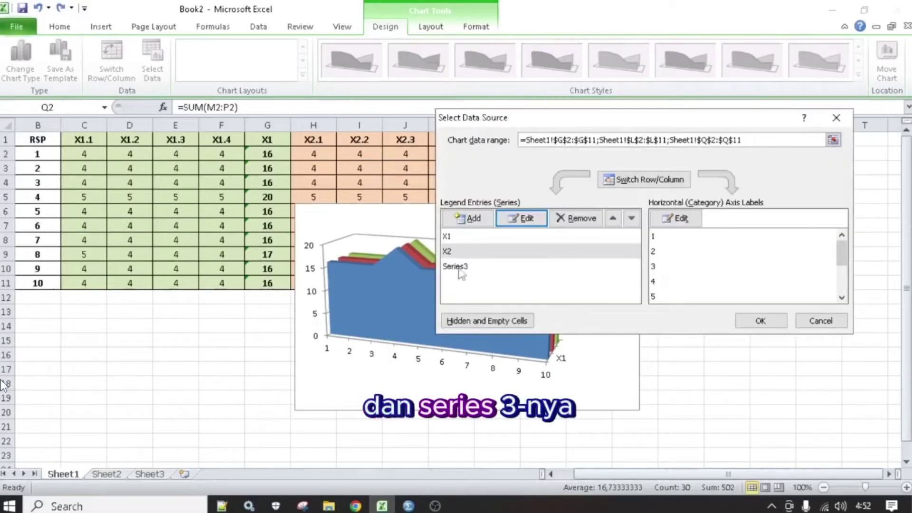
left_click(458, 266)
left_click(521, 218)
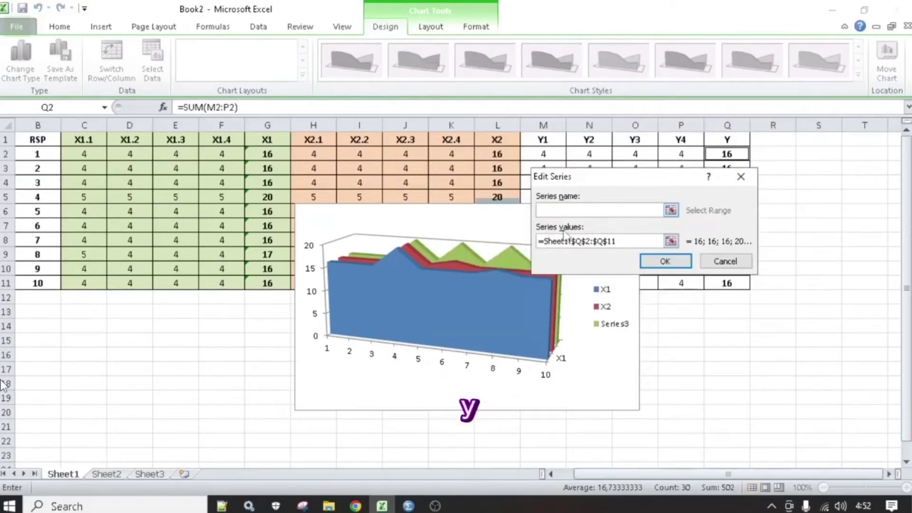
left_click(666, 261)
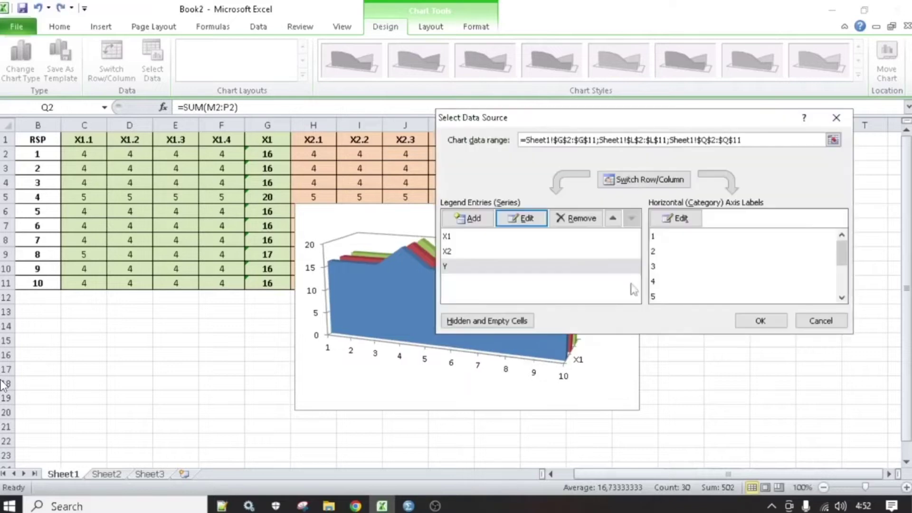
left_click(746, 321)
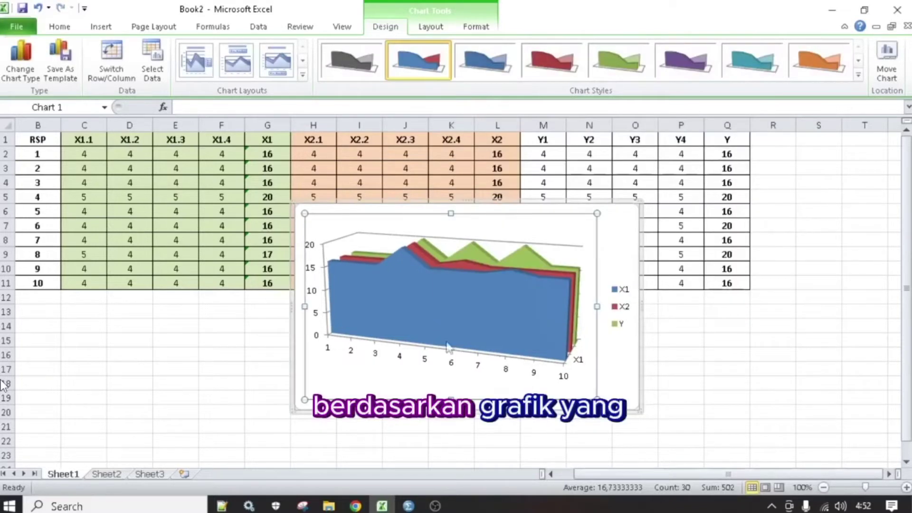
Step: Move the chart down and shrink it so that all ten respondents' rows are uncovered
left_click_drag(563, 210, 596, 250)
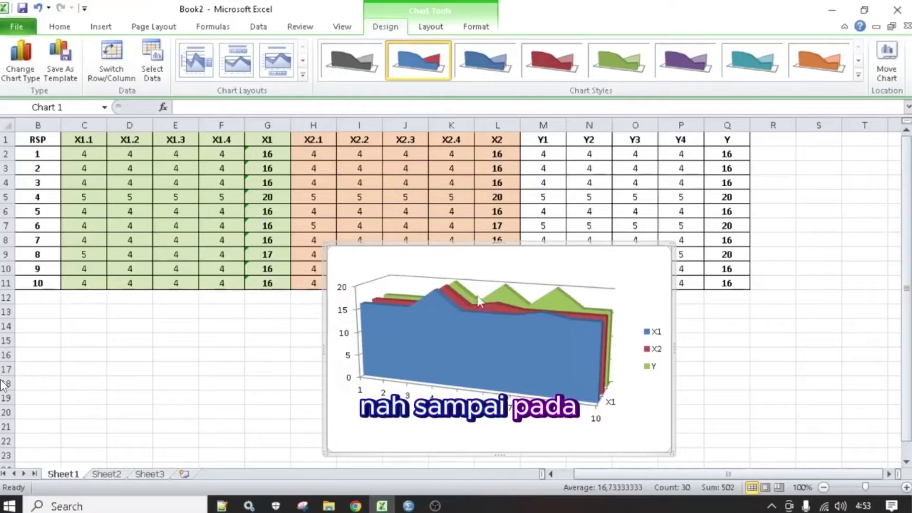
left_click(504, 292)
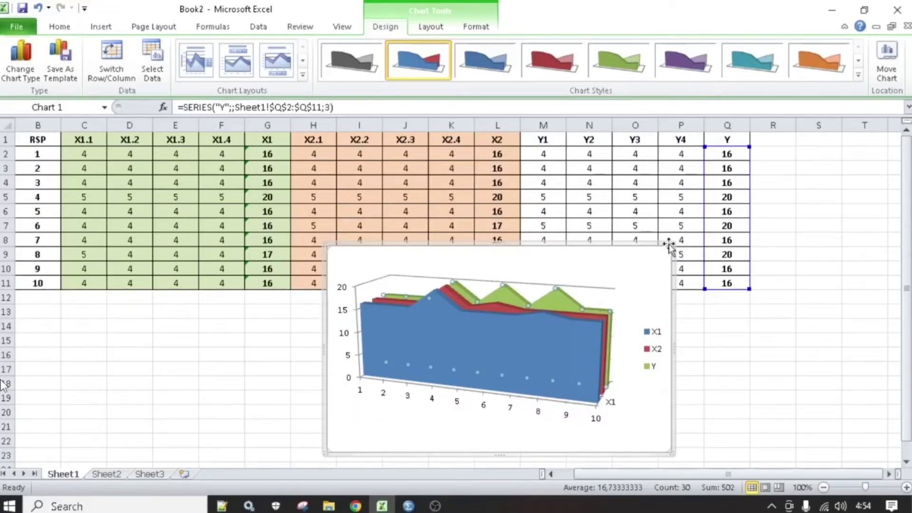
left_click_drag(670, 246, 617, 284)
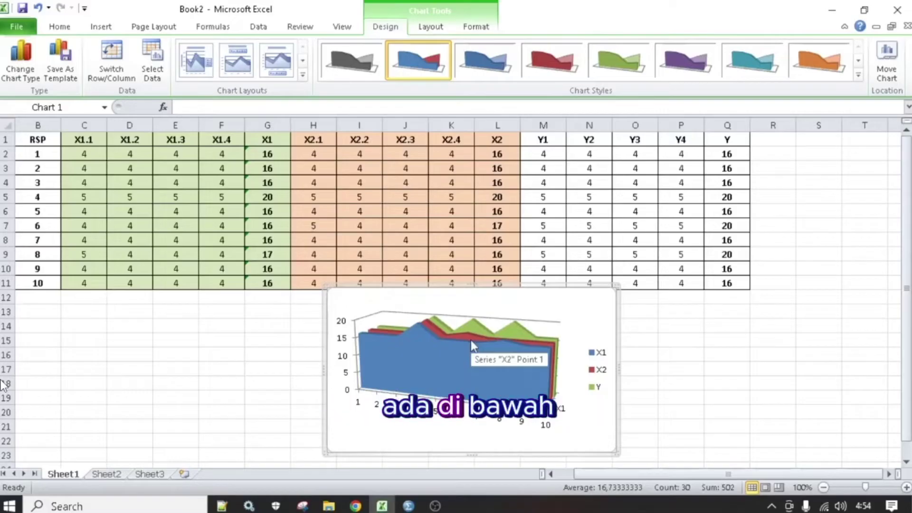
Step: Compare the X1, X2 and Y totals of respondents 4, 5 and 6 to see where their patterns differ
left_click(262, 155)
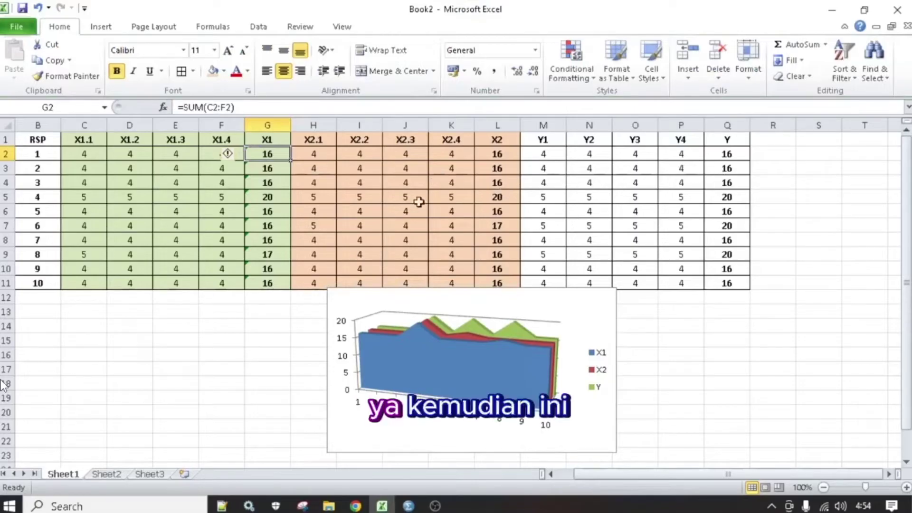
left_click(266, 197)
left_click(498, 197)
left_click(727, 197)
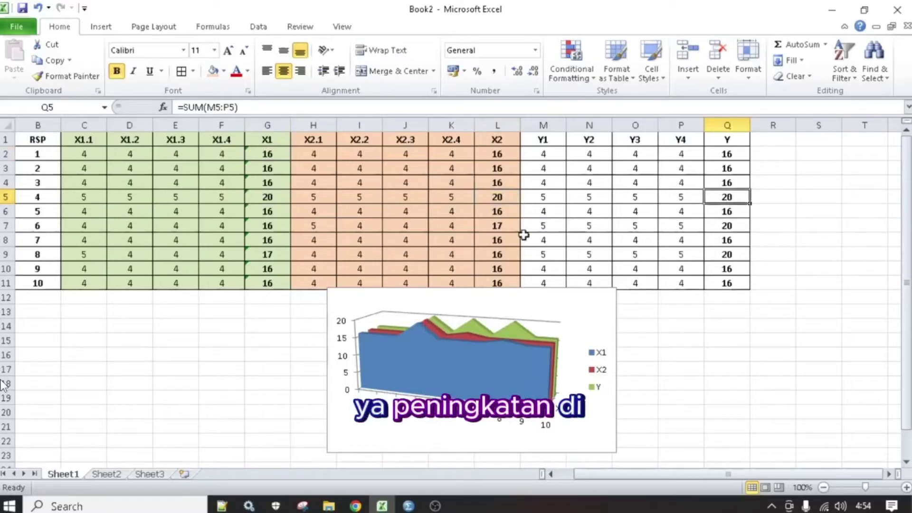
left_click(263, 213)
left_click(513, 210)
left_click(725, 209)
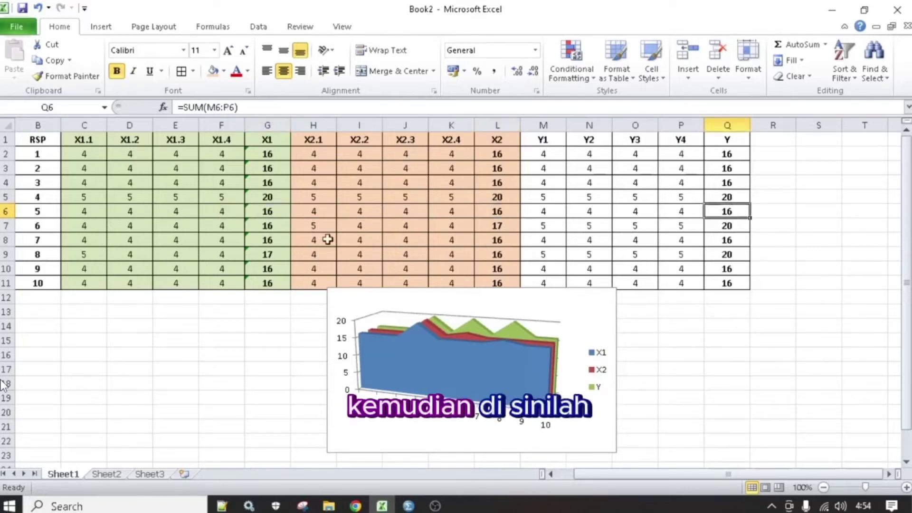
left_click(271, 227)
left_click(730, 227)
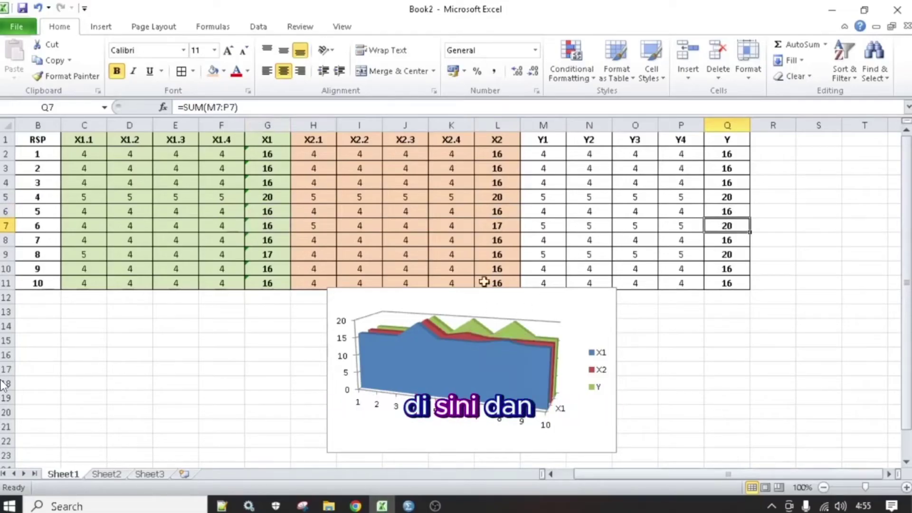
left_click(504, 227)
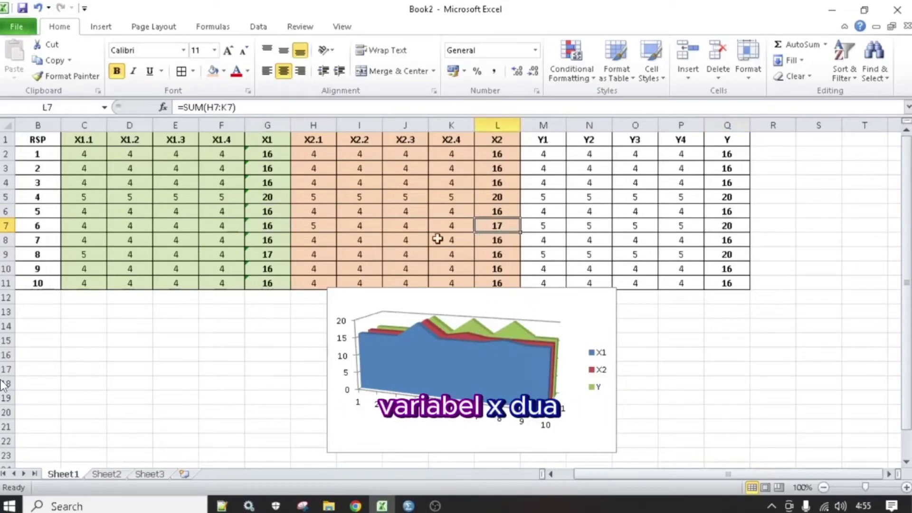
left_click(263, 227)
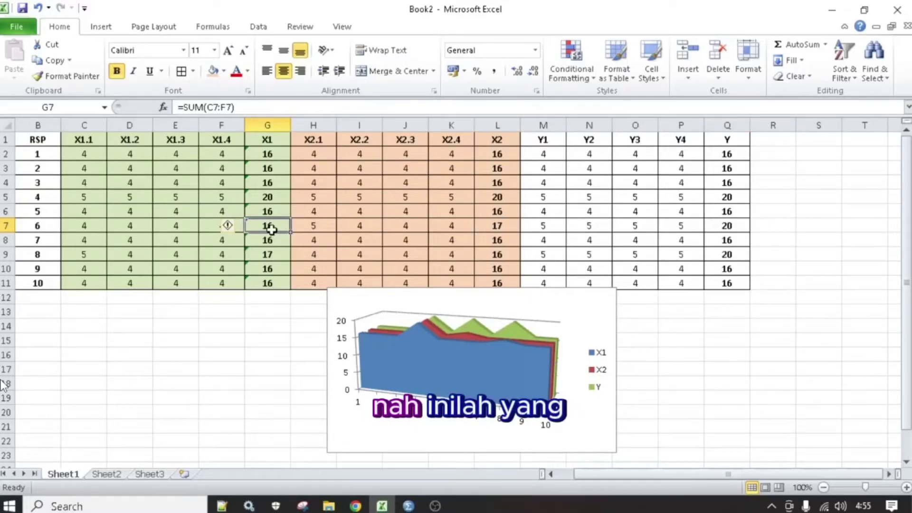
Step: Set respondent 6's scores for X1.1 to X1.4 (C7:F7) to 5
left_click(88, 228)
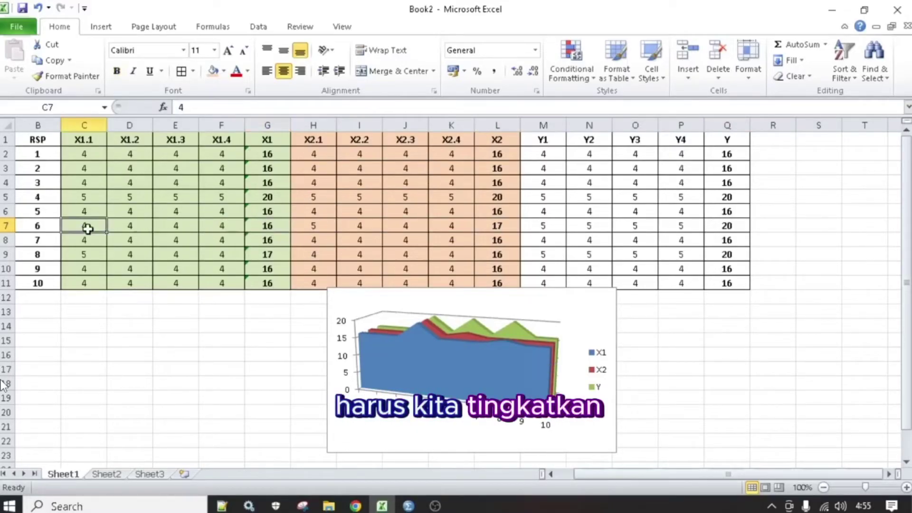
type("5")
left_click(130, 230)
type("5")
left_click(178, 230)
type("5")
left_click(221, 230)
type("5")
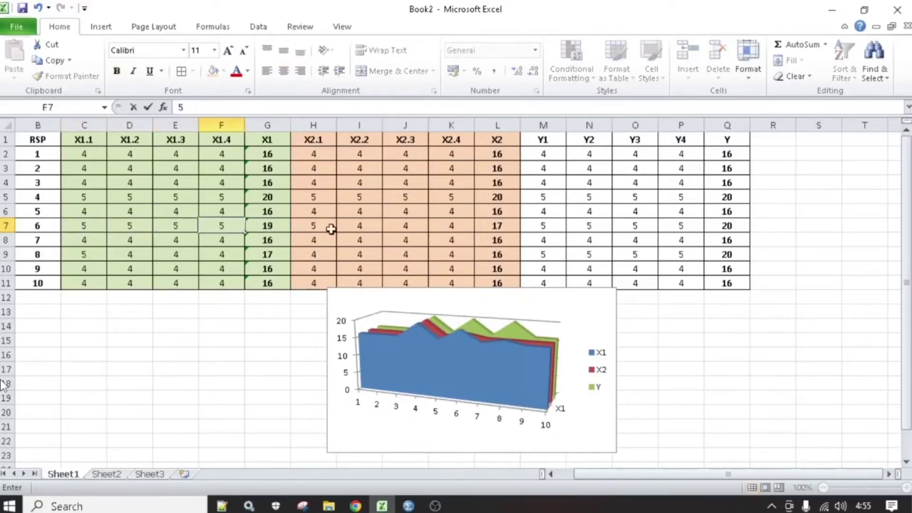
Step: Set respondent 6's scores for X2.2, X2.3 and X2.4 (I7:K7) to 5
left_click(353, 227)
type("5")
left_click(412, 227)
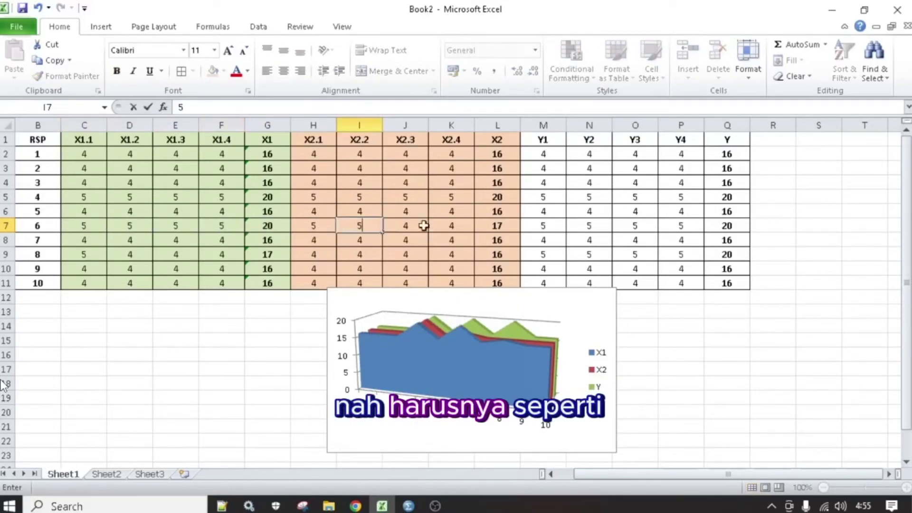
type("5")
left_click(448, 228)
type("5")
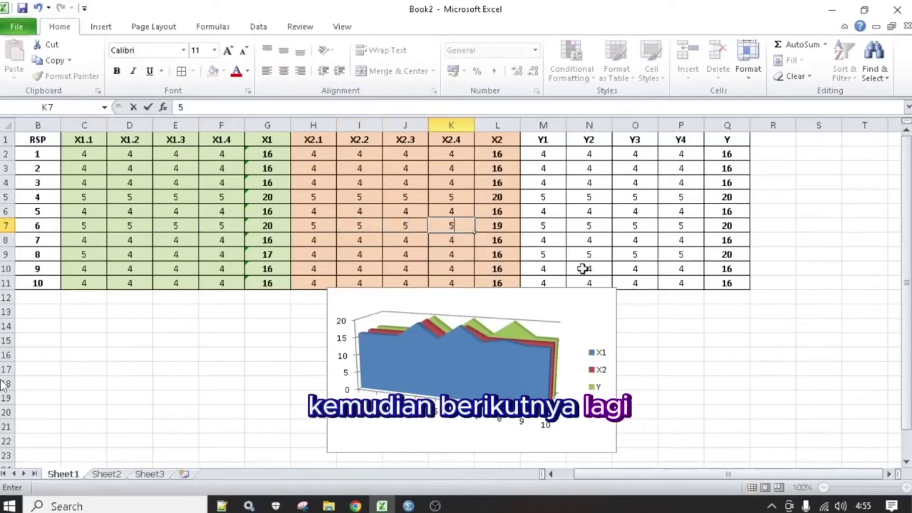
Step: Check respondent 8's Y total and set that respondent's X2.1 to X2.4 scores (H9:K9) to 5
left_click(726, 254)
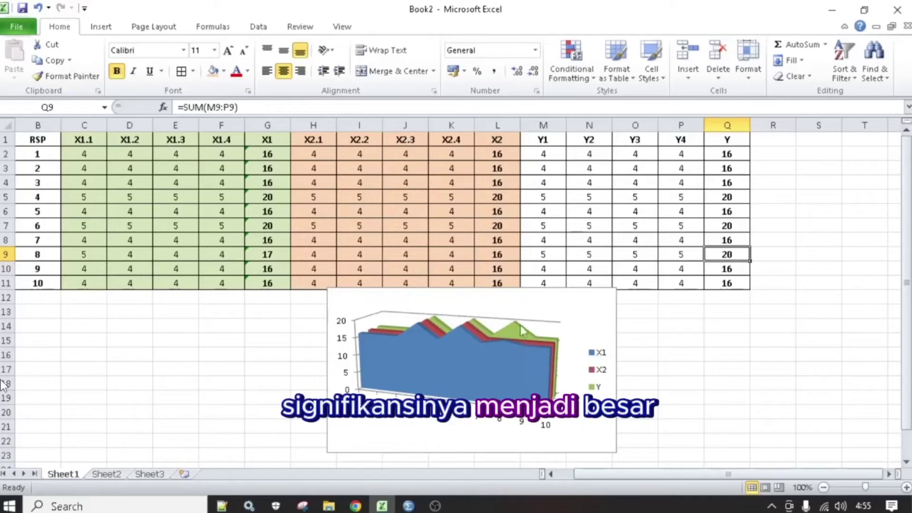
left_click(453, 255)
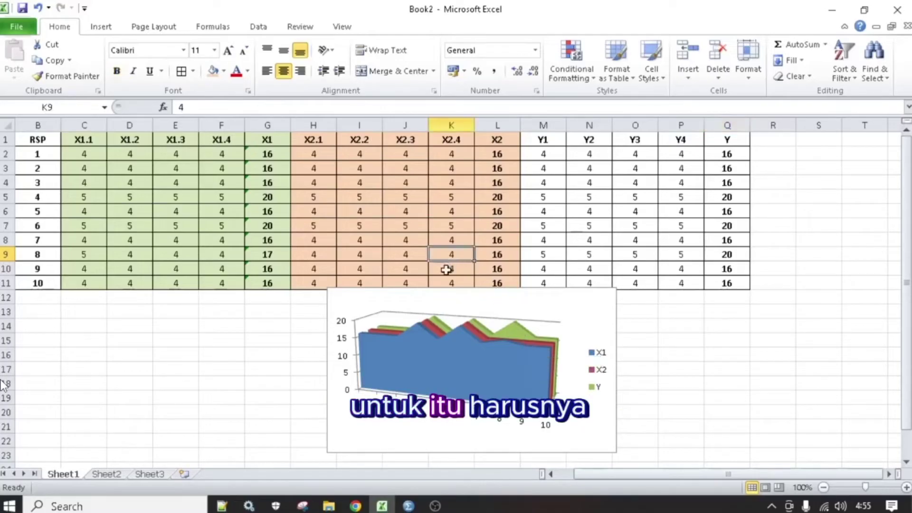
type("5")
key("Left")
type("5")
key("Left")
type("5")
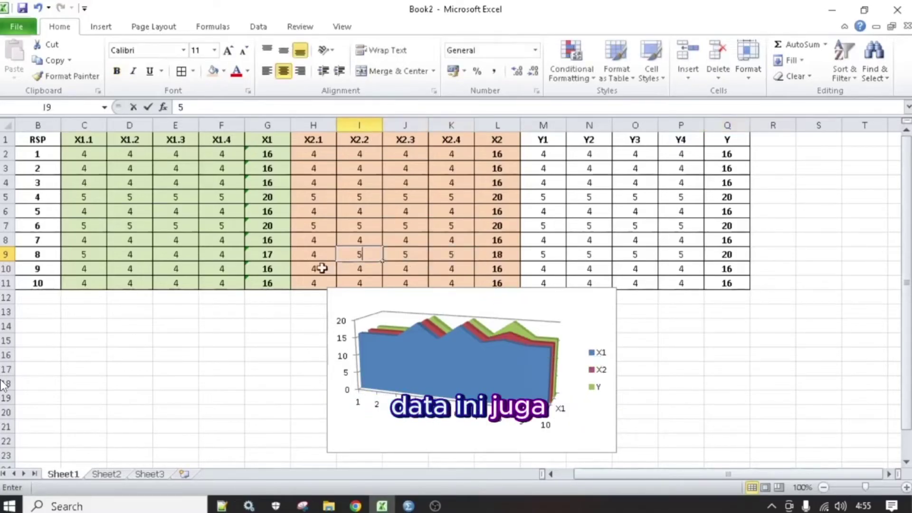
key("Left")
type("5")
Step: Set respondent 8's scores for X1.2, X1.3 and X1.4 (D9:F9) to 5
key("Left")
key("Left")
type("5")
key("Left")
type("5")
key("Left")
type("5")
left_click(251, 352)
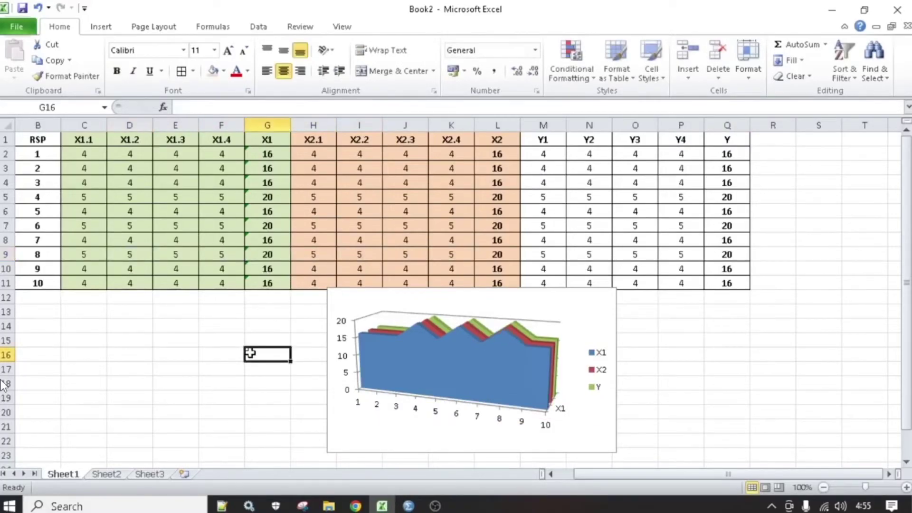
Step: Move the chart slightly further down so it clears the last row of the data table
left_click(523, 296)
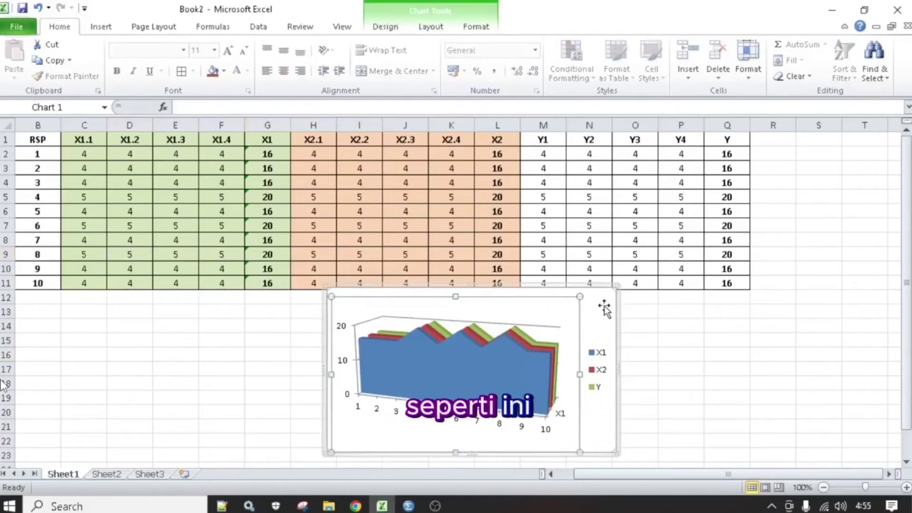
left_click_drag(604, 309, 608, 319)
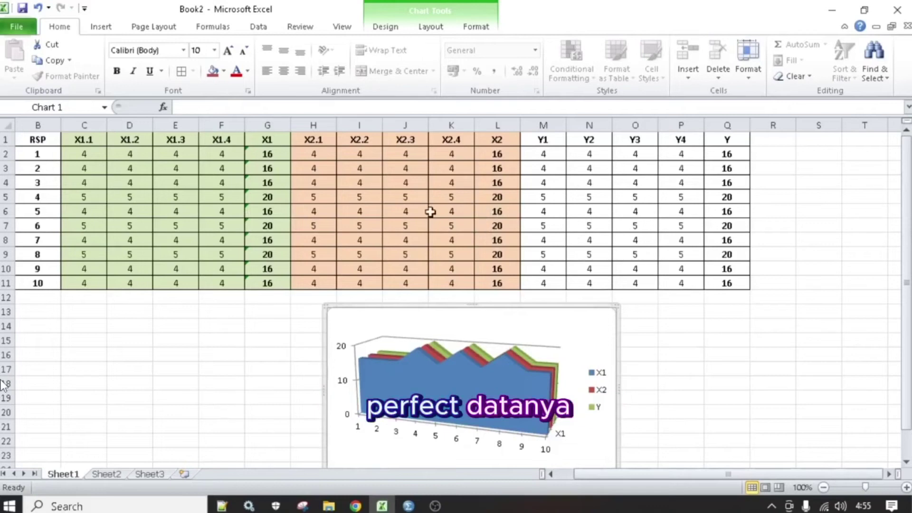
Step: Set respondent 1's X1.3 score (E2) and respondent 2's X2.3 score (J3) to 3
left_click(173, 153)
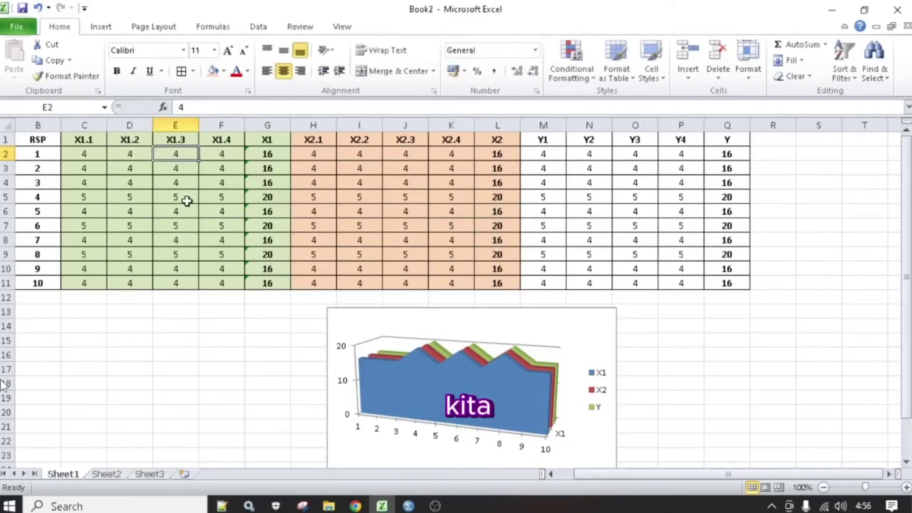
type("3")
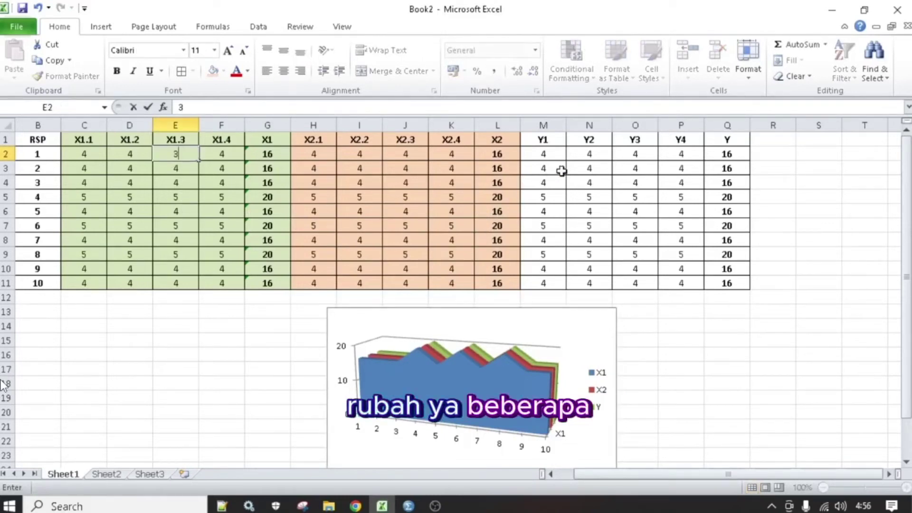
left_click(408, 168)
type("3")
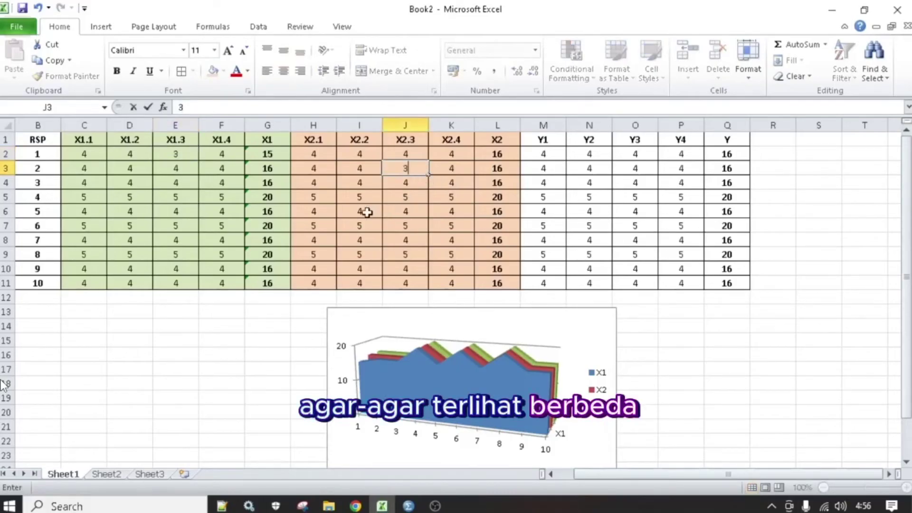
Step: Set respondent 4's X1.4 score (F5) and respondent 6's X2.4 score (K7) to 4
left_click(222, 199)
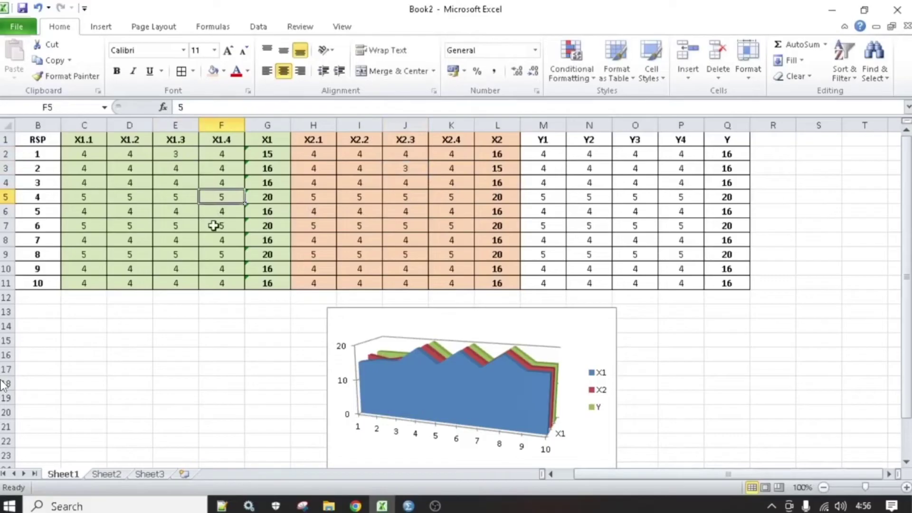
type("4")
left_click(450, 226)
type("4")
Step: Set respondent 8's X1.4 score (F9) to 4 and respondent 10's X2.4 score (K11) to 3
left_click(223, 261)
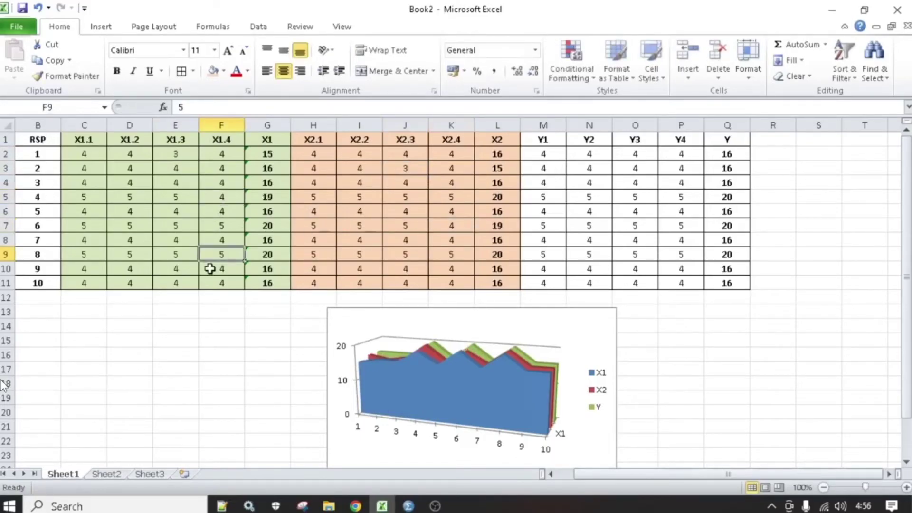
type("4")
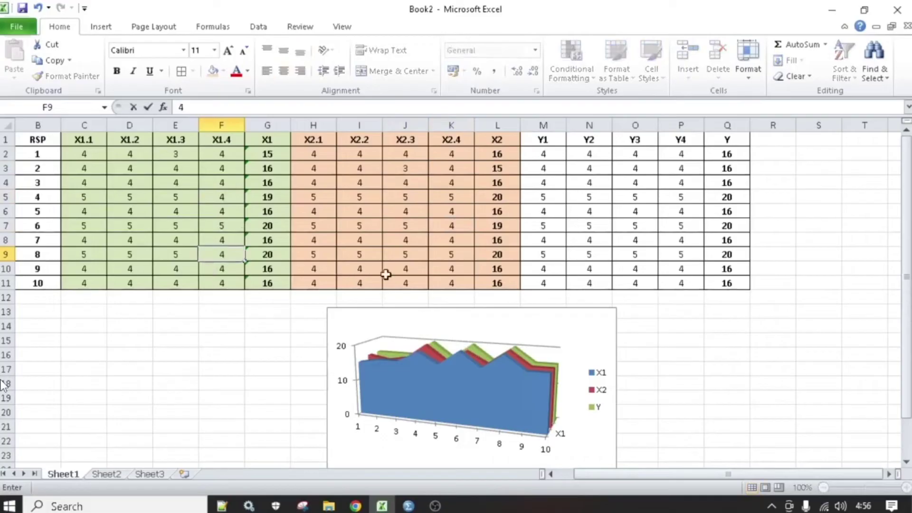
left_click(450, 281)
type("3")
left_click(268, 338)
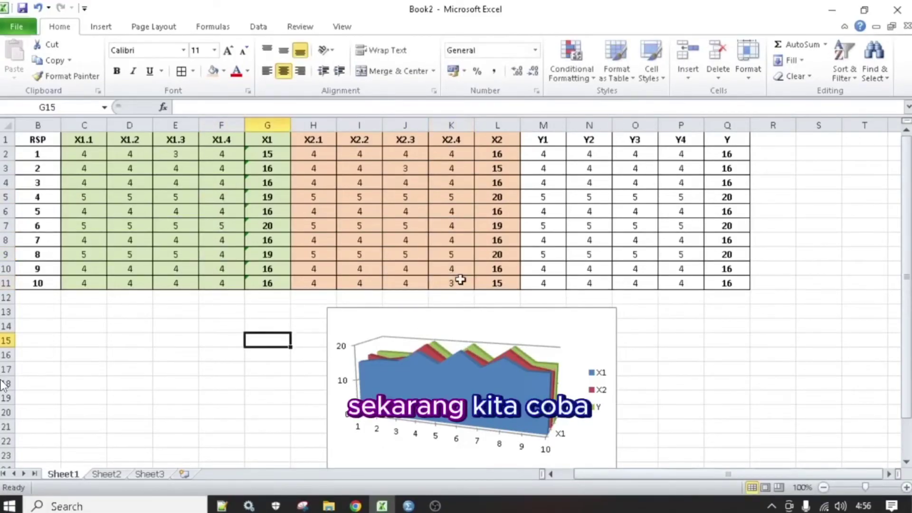
Step: Review the X1 and X2 significance values in the existing SPSS Coefficients table, and return to the Excel sheet
left_click(409, 505)
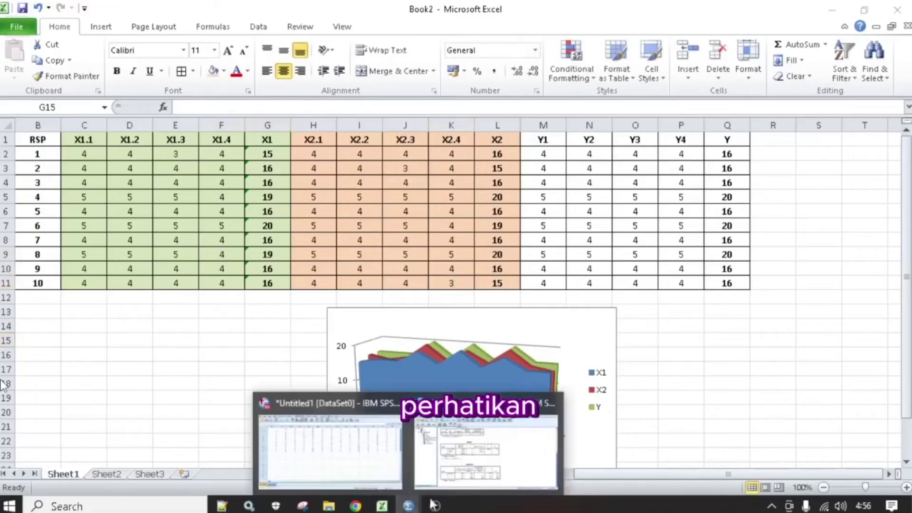
left_click(523, 455)
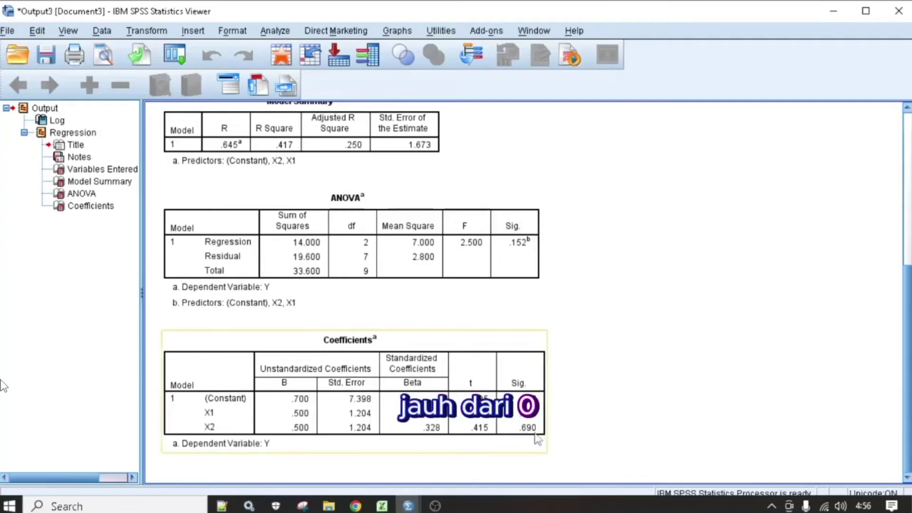
left_click(381, 505)
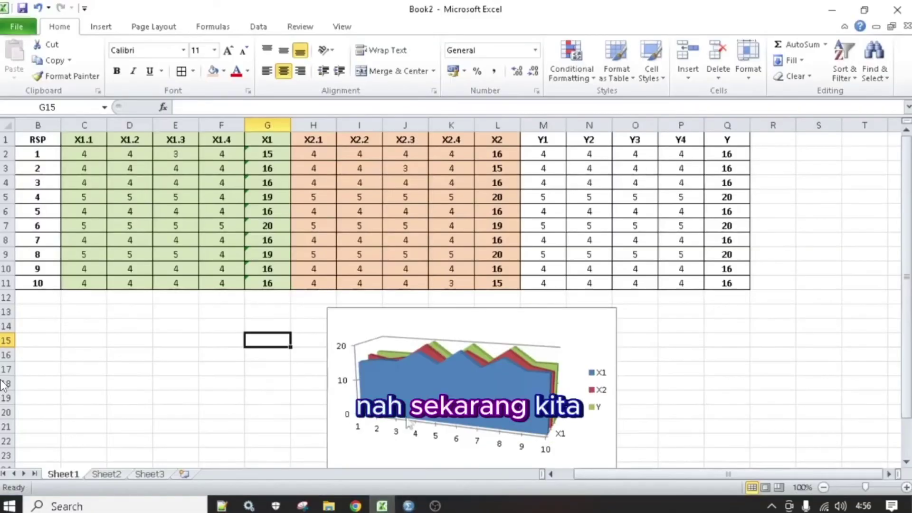
left_click(239, 355)
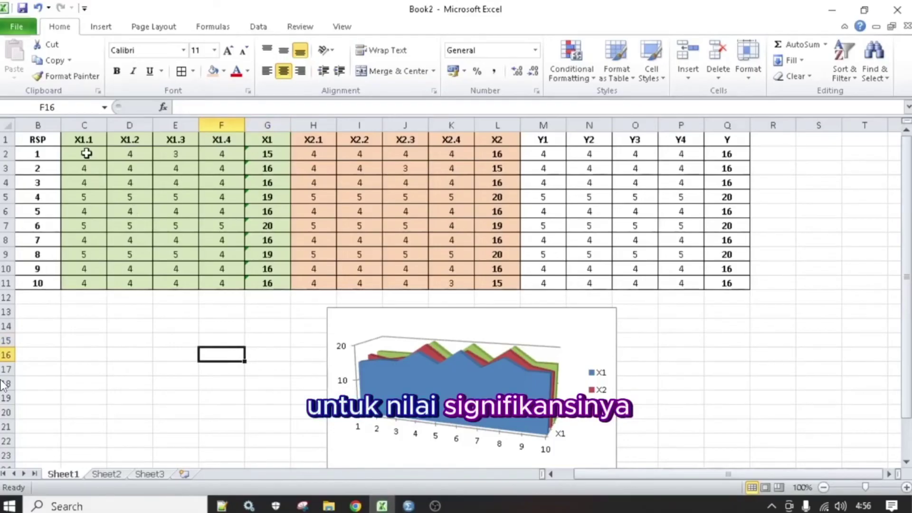
Step: Copy the adjusted scores and totals (C2:Q11) from Excel and replace all cases in the SPSS Data Editor with them
left_click_drag(86, 154, 722, 278)
key("ctrl+c")
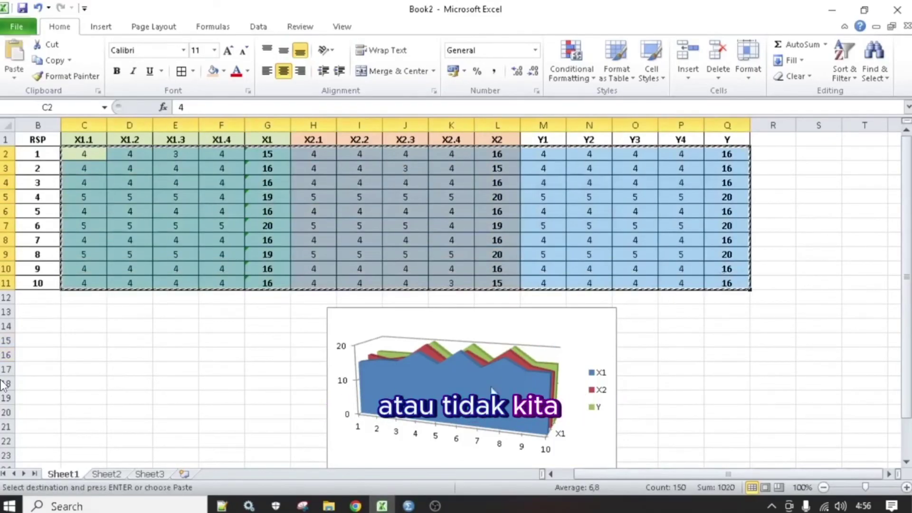
left_click(409, 505)
left_click(362, 449)
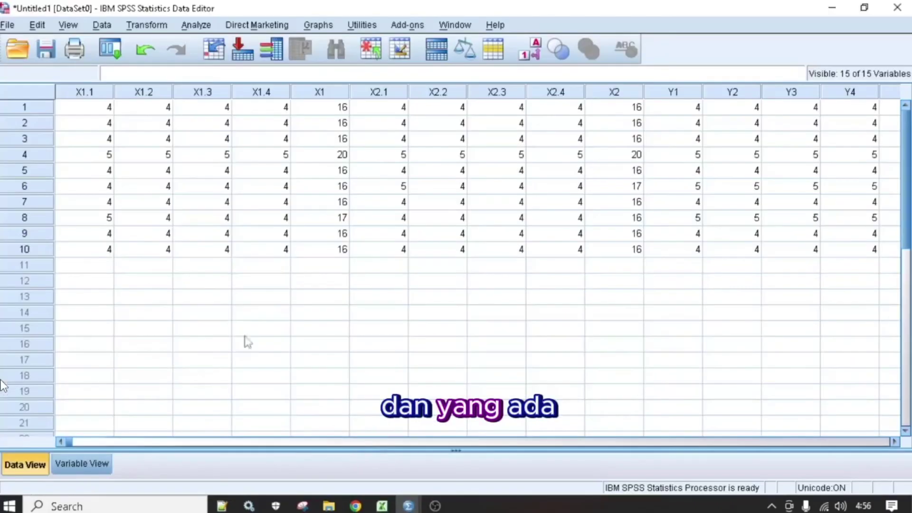
left_click(228, 313)
key("ctrl+a")
key("ctrl+v")
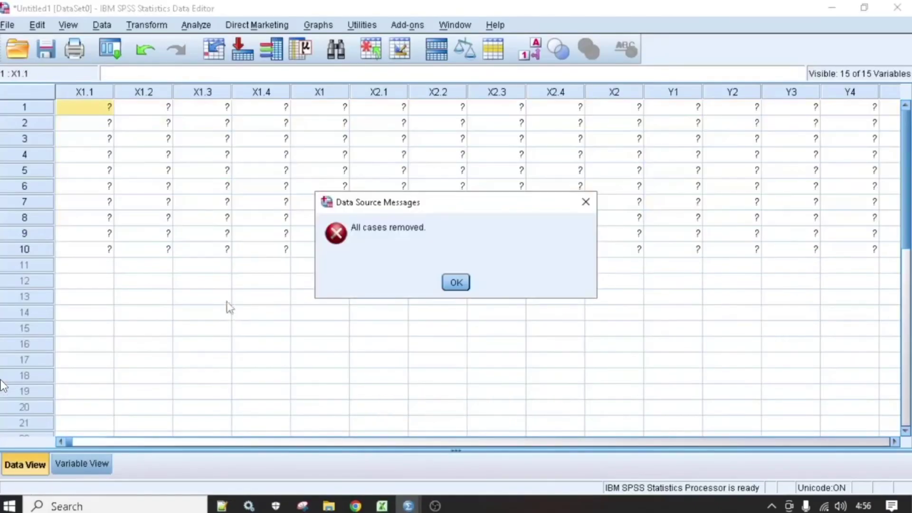
left_click(456, 283)
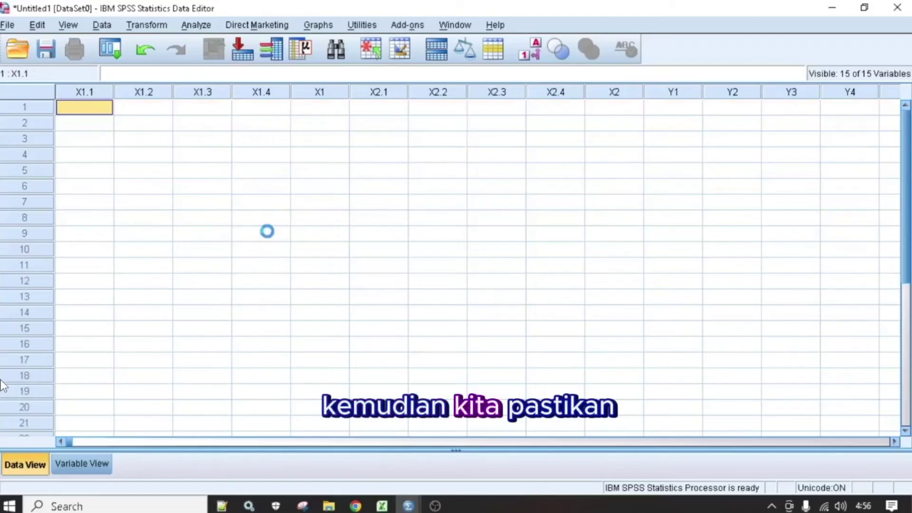
Step: Rerun the linear regression with Y as the dependent variable and X1 and X2 as predictors
left_click(206, 28)
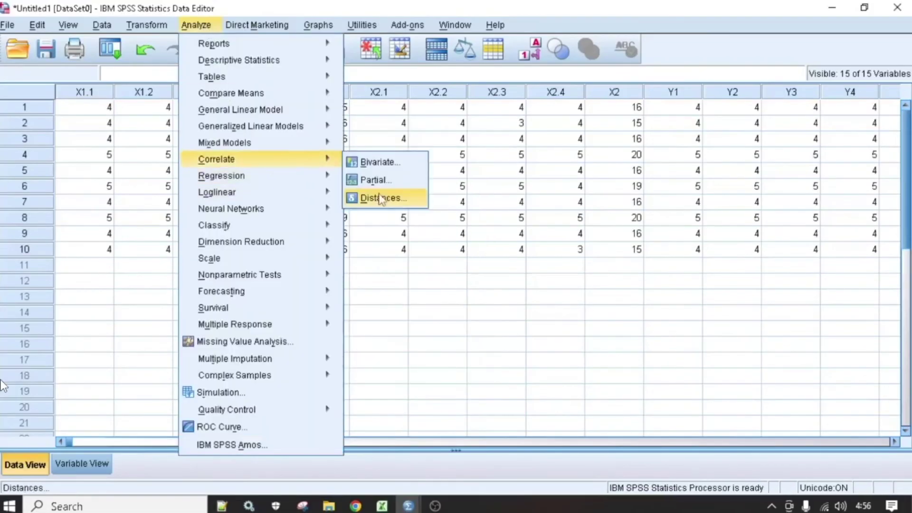
mouse_move(283, 181)
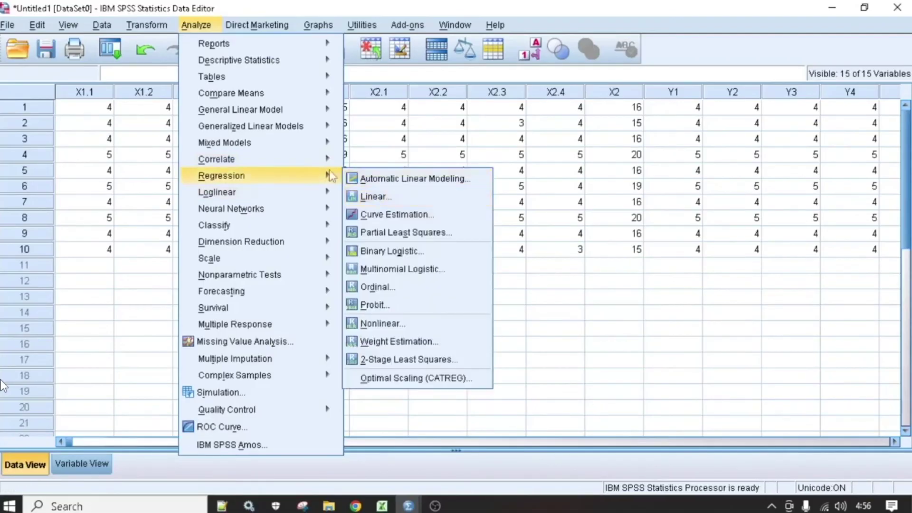
left_click(373, 196)
left_click(378, 384)
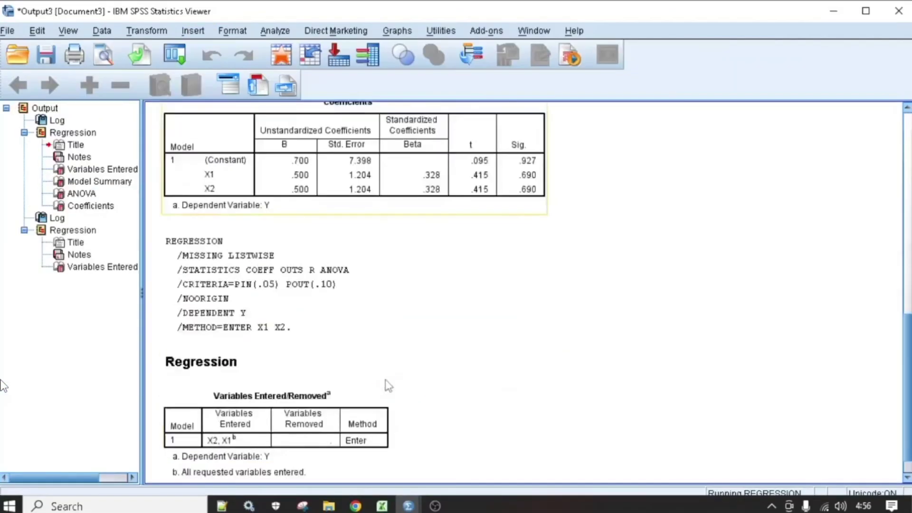
Step: Compare the X1 and X2 significance values in the new Coefficients table with those of the earlier regression
scroll(383, 377, "down", 2)
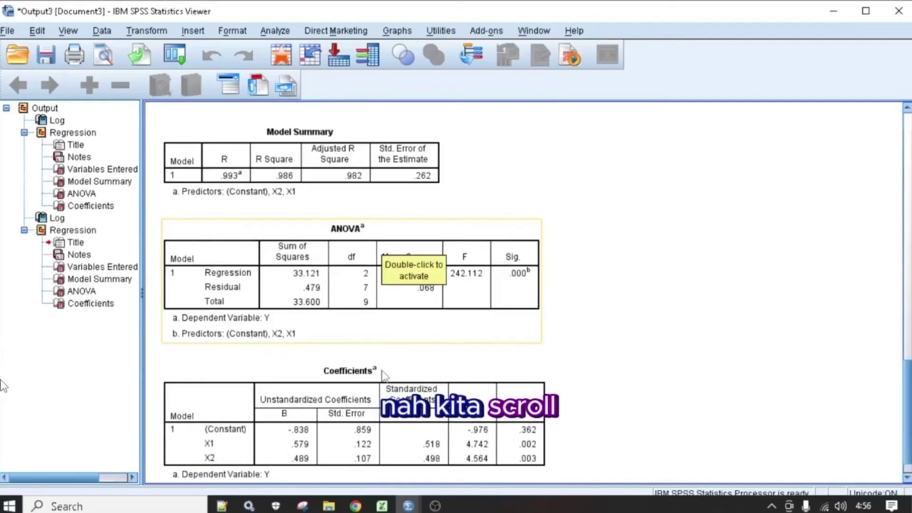
scroll(382, 252, "down", 1)
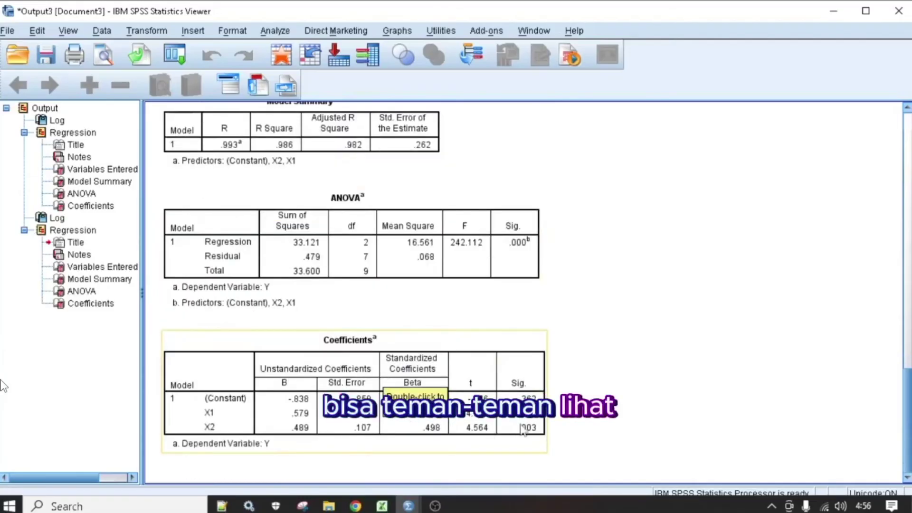
scroll(508, 432, "up", 10)
scroll(535, 337, "up", 2)
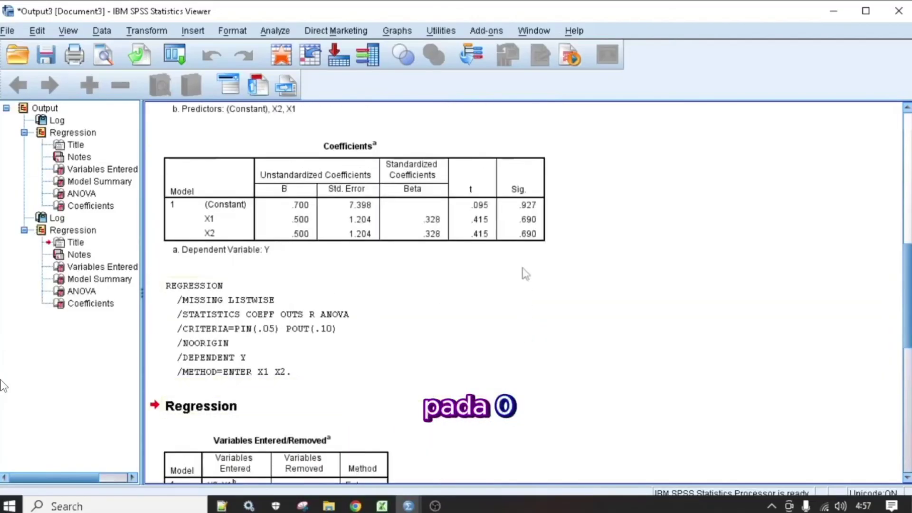
scroll(535, 336, "down", 14)
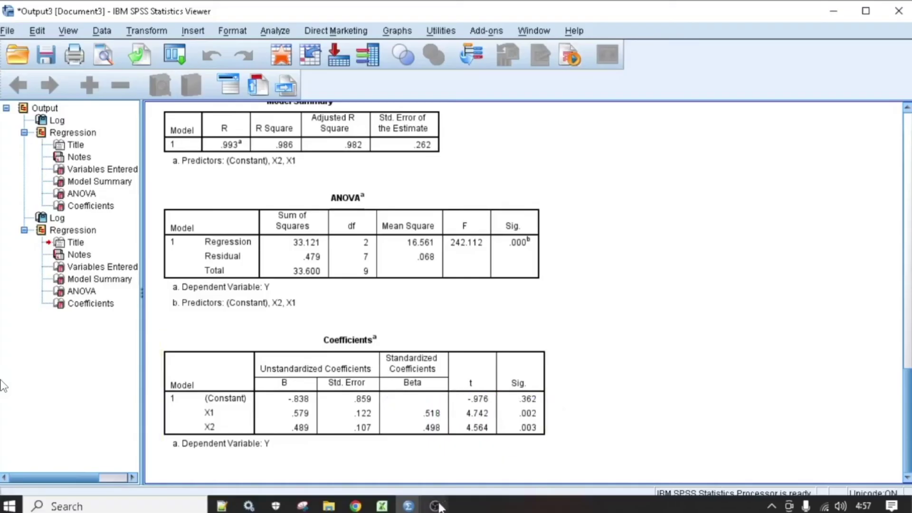
Step: Switch back to Excel and move the area chart up to sit just below the data table
left_click(389, 507)
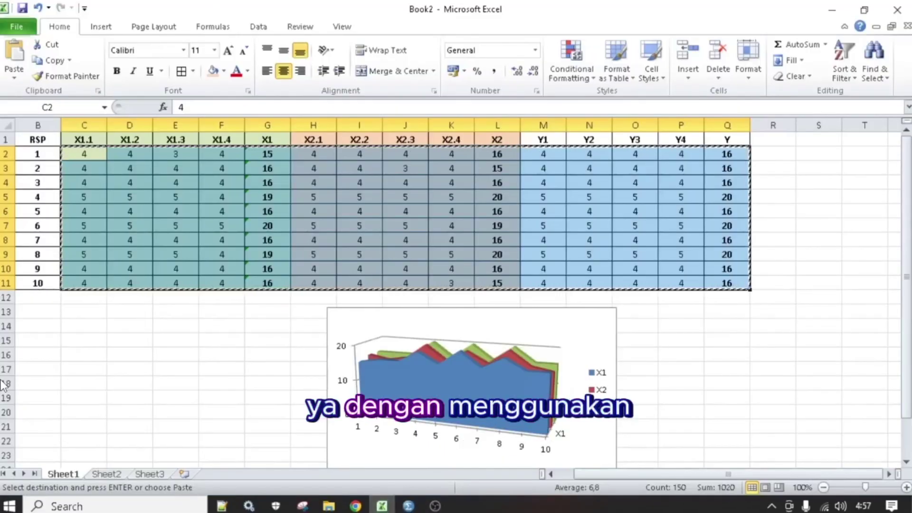
left_click(593, 353)
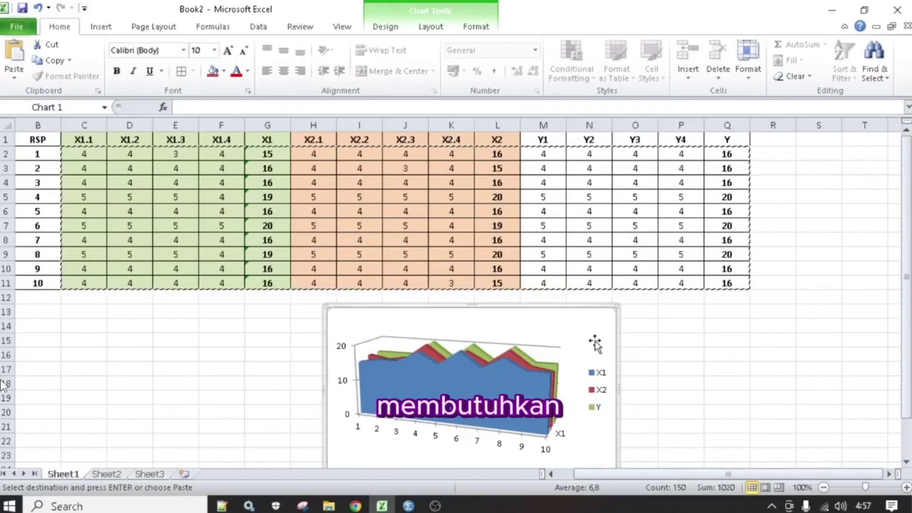
left_click_drag(597, 331, 596, 319)
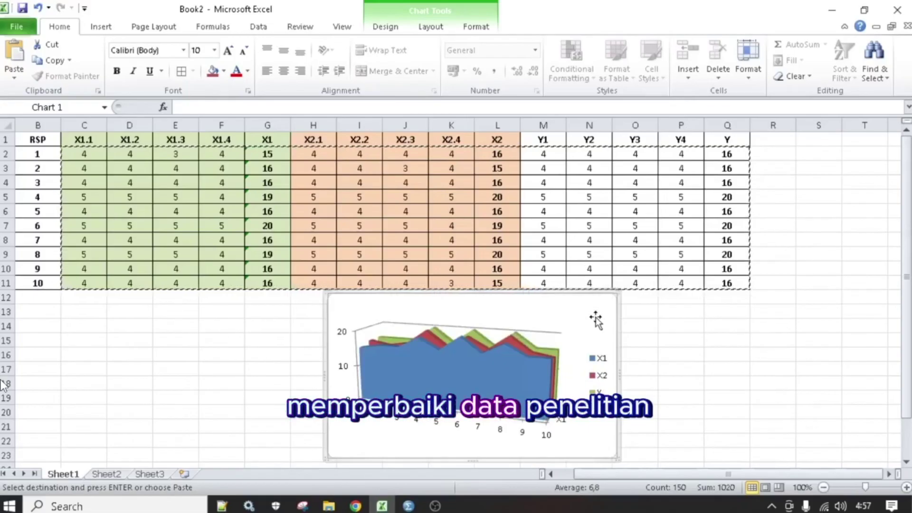